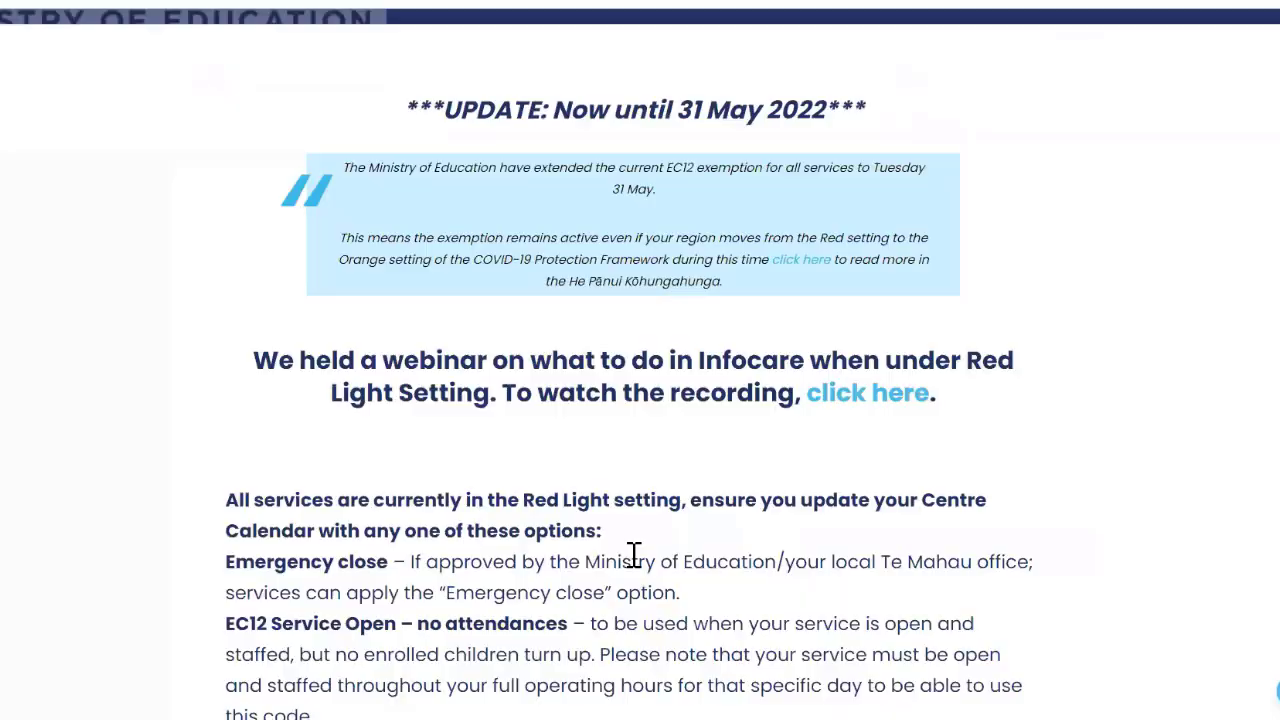
scroll(620, 590, down, 3)
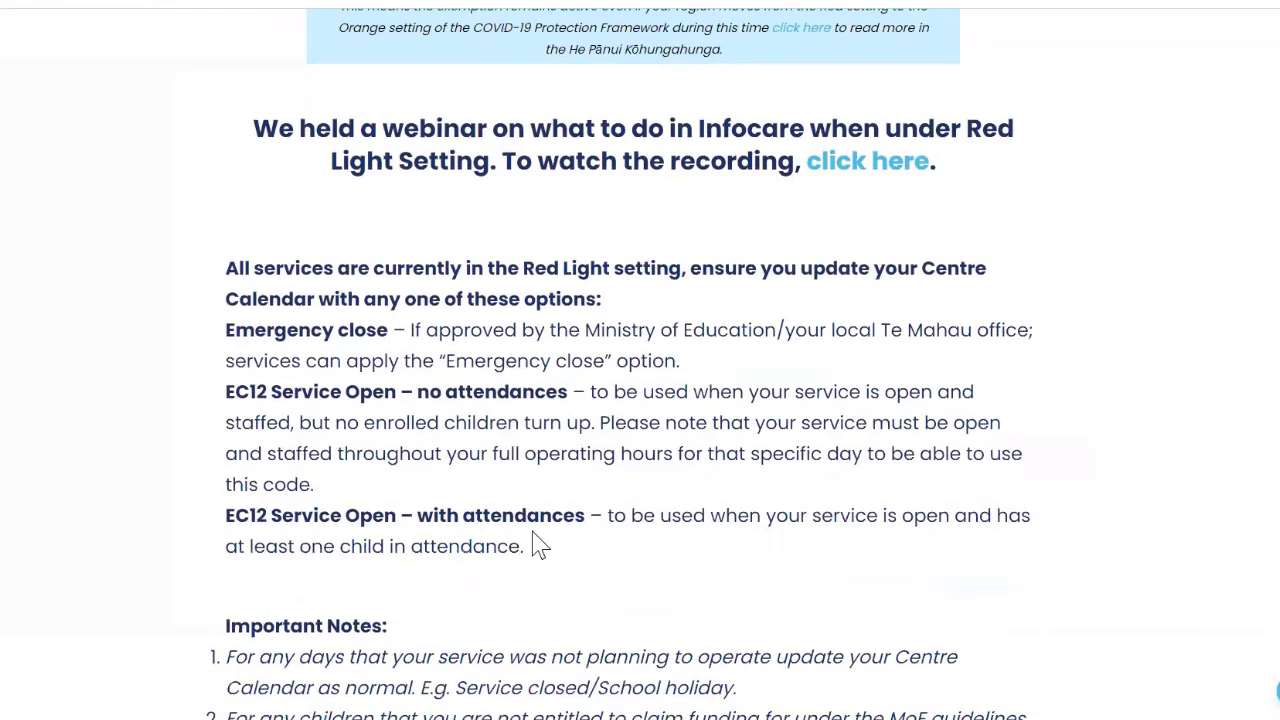
scroll(535, 545, down, 1)
scroll(535, 545, down, 2)
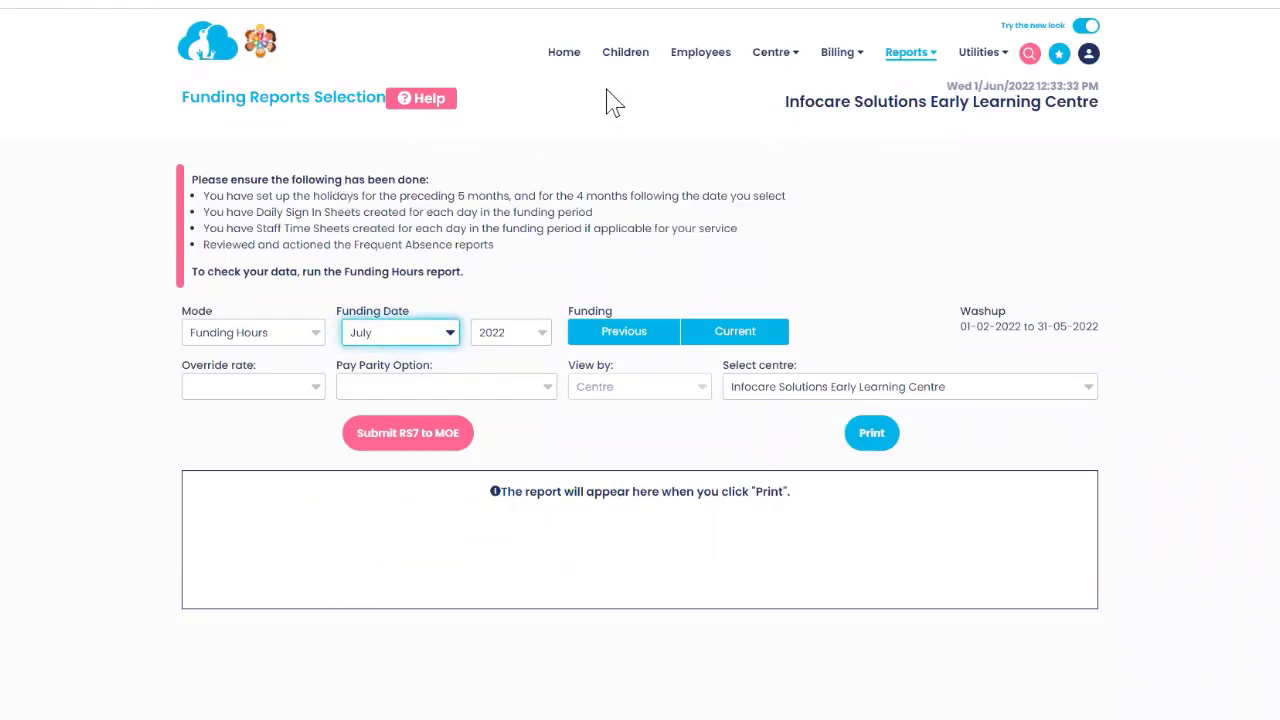
Open the centre calendar and step back from June to May 2022.
click(772, 58)
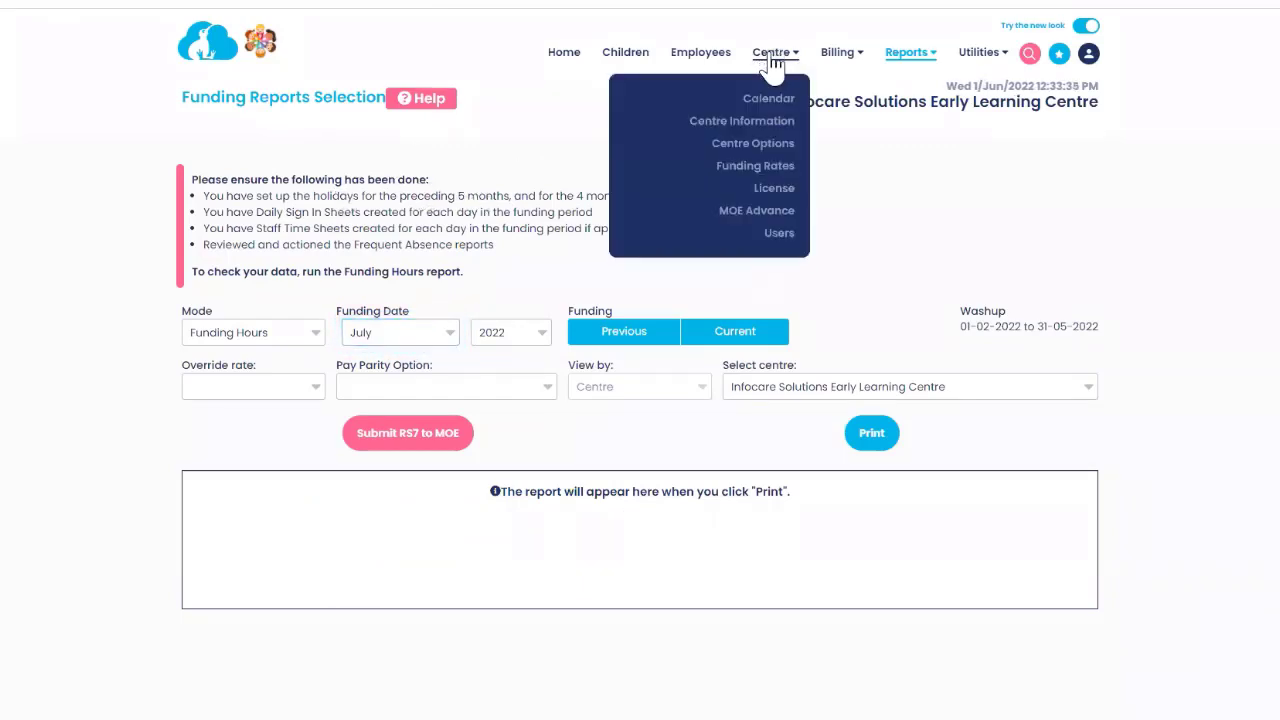
click(768, 102)
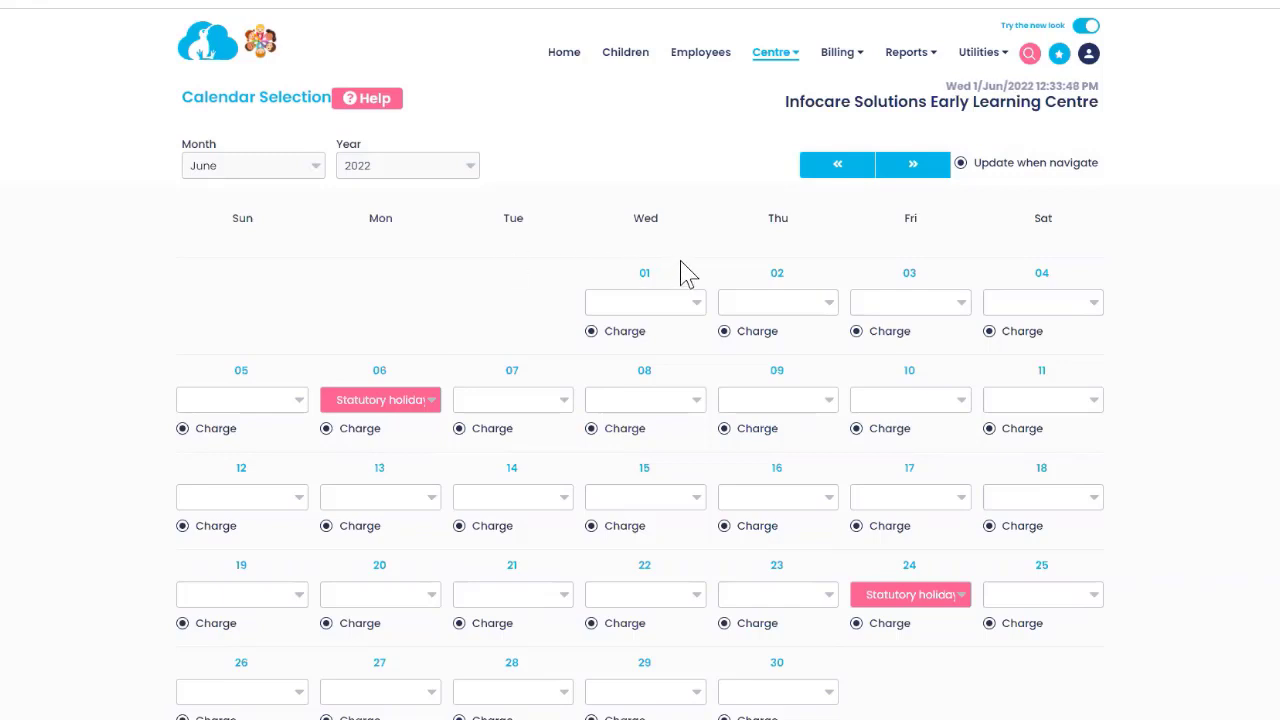
click(837, 168)
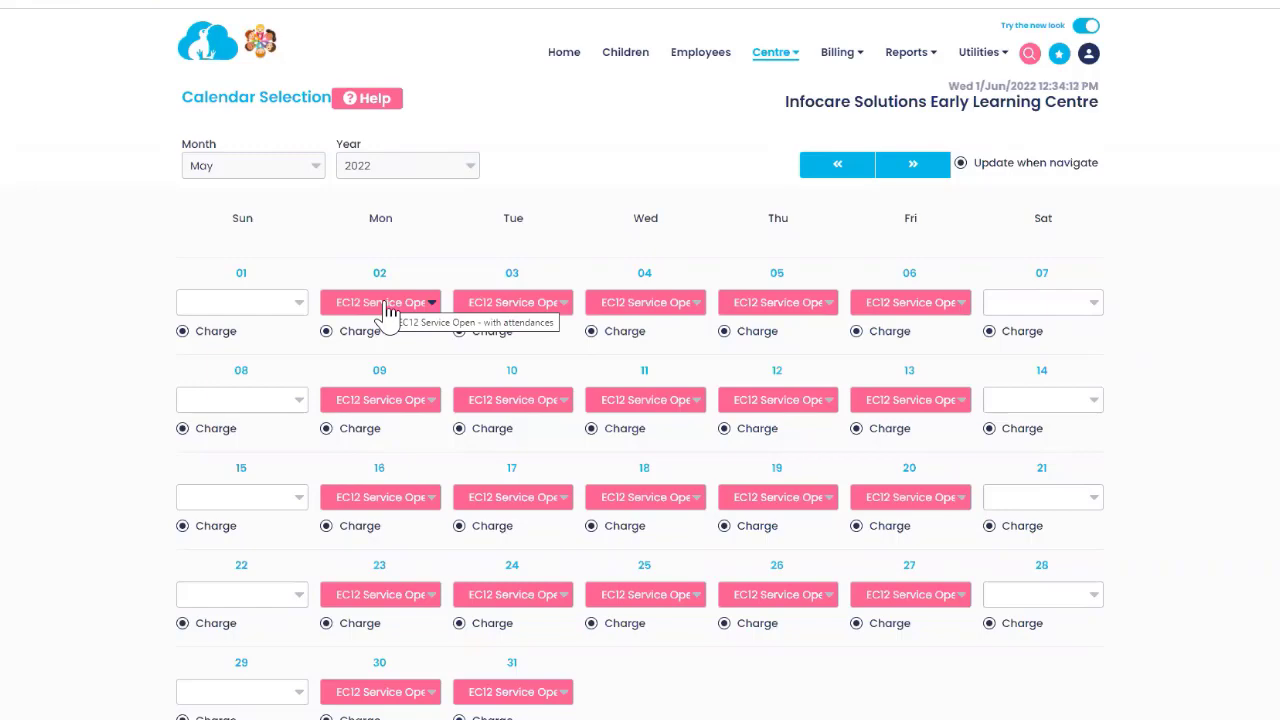
click(388, 305)
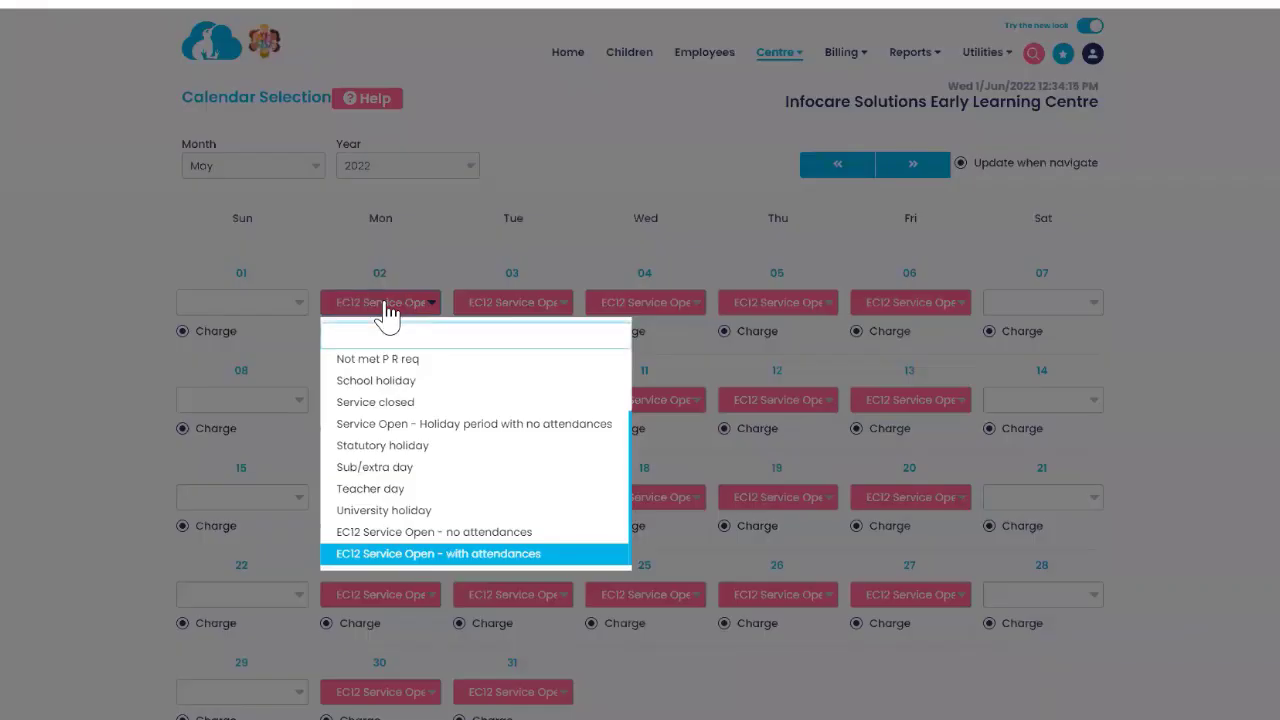
scroll(385, 410, up, 3)
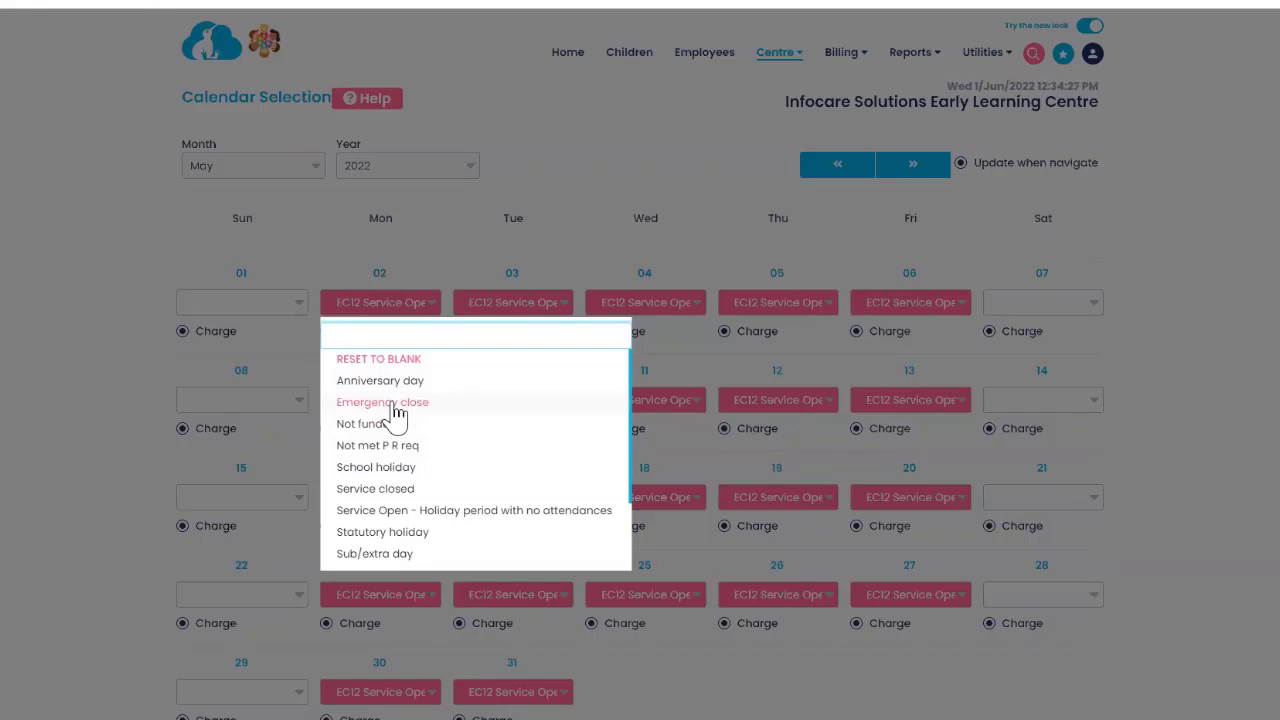
click(610, 162)
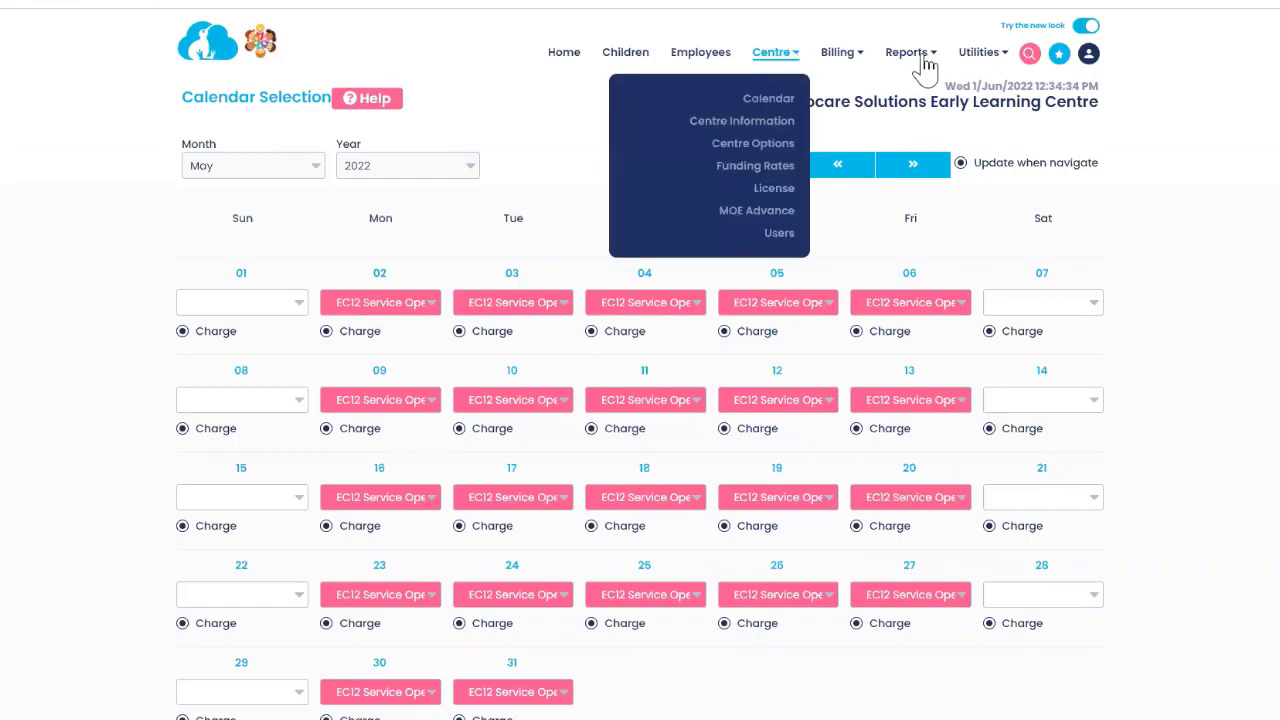
Open the RS7 Return (funding) report page from MoE Reports.
mouse_move(922, 60)
mouse_move(900, 210)
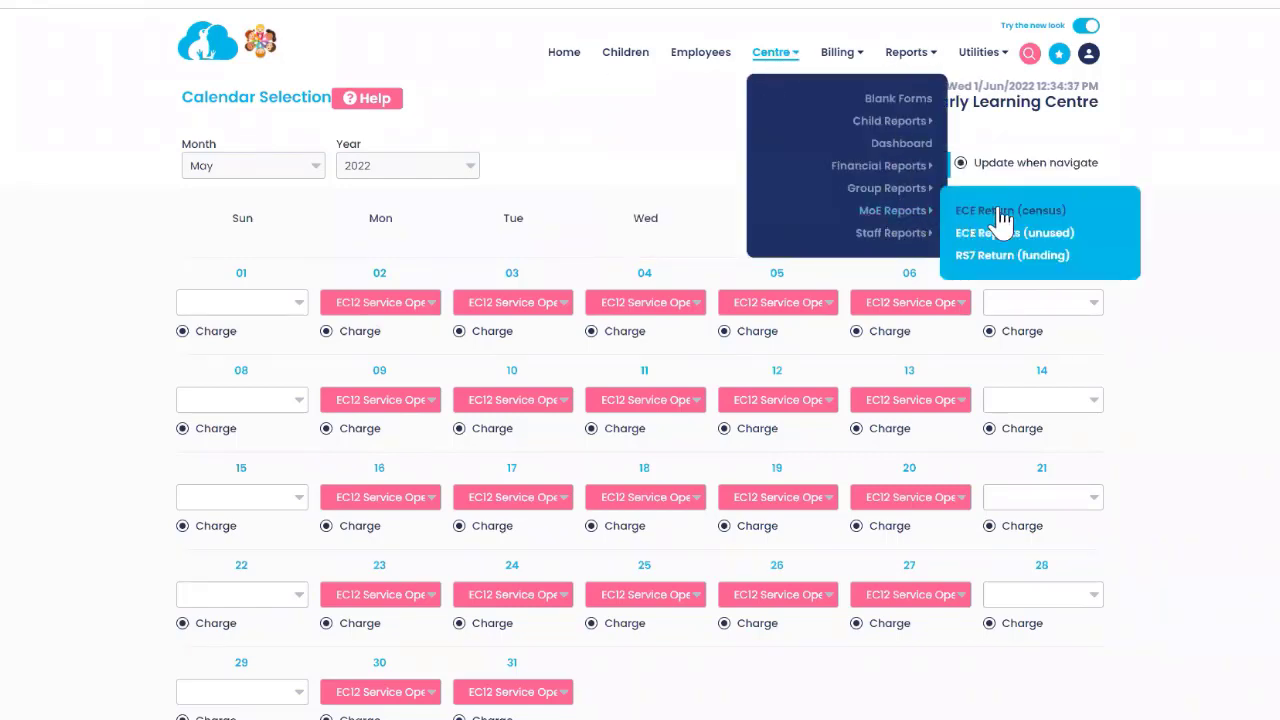
click(993, 258)
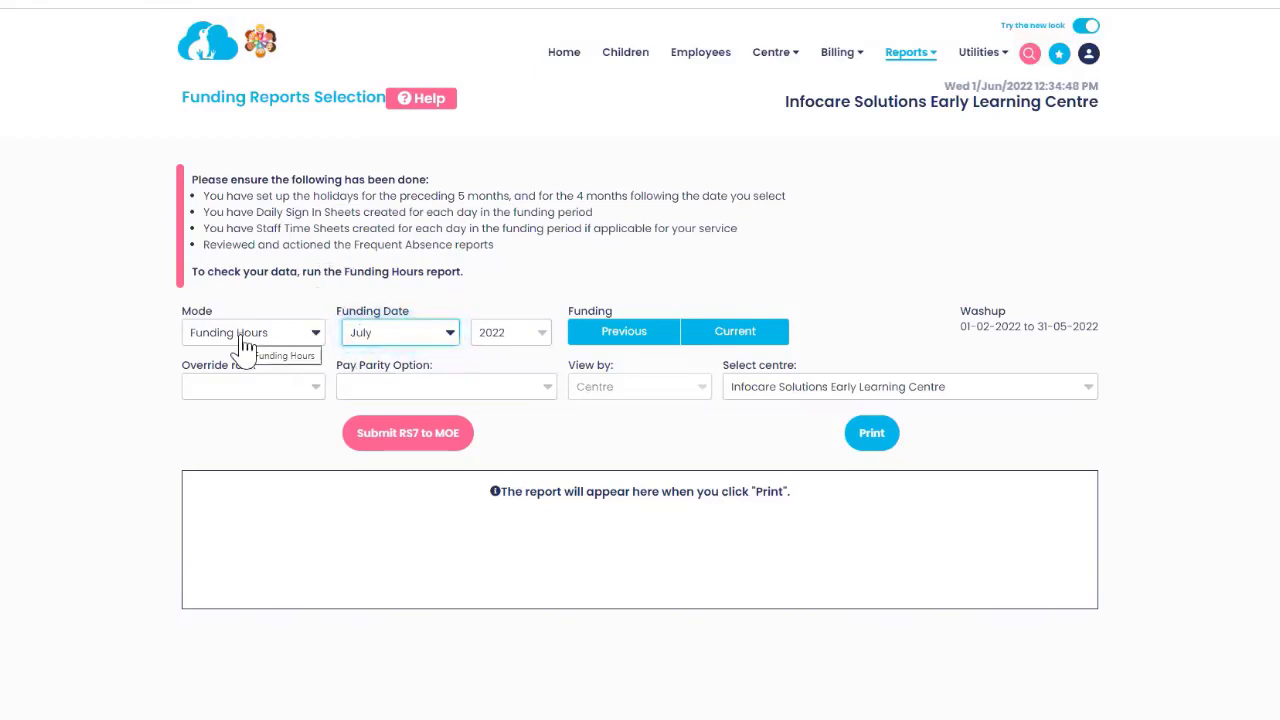
Generate the Funding Hours report and find the orange-flagged 16–20 May staff hours.
click(873, 438)
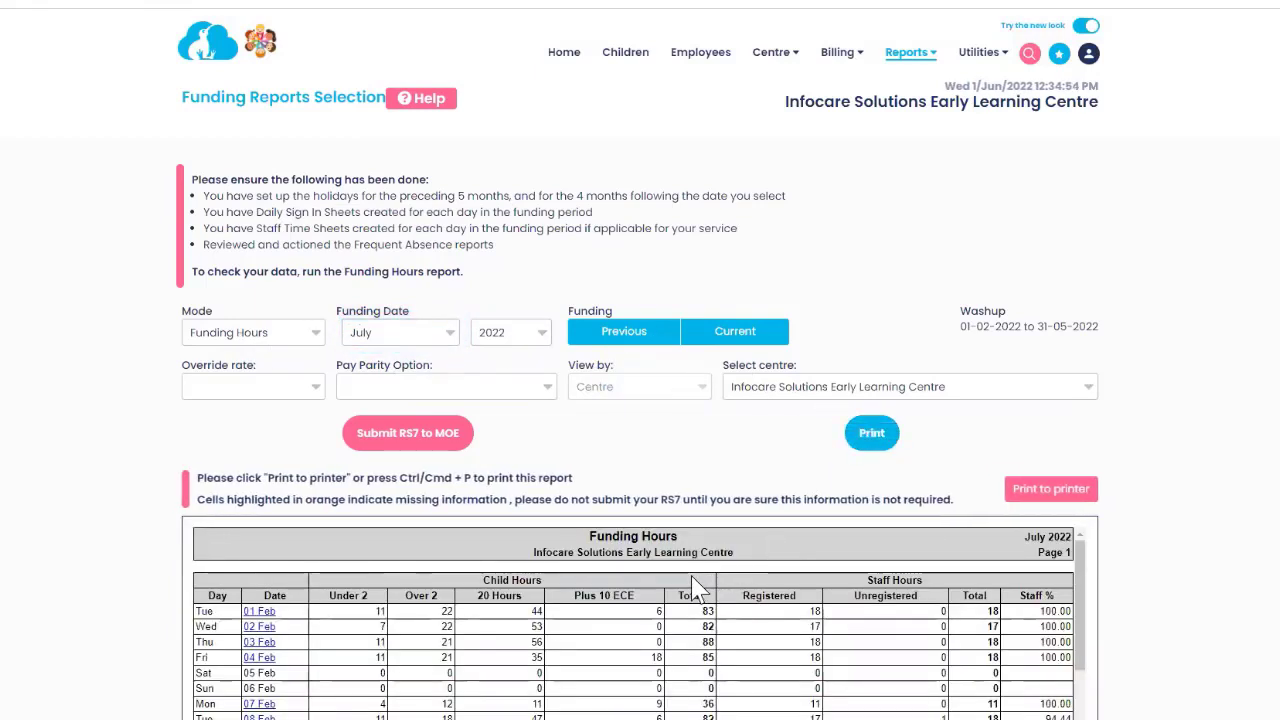
scroll(695, 590, down, 2)
scroll(850, 578, up, 3)
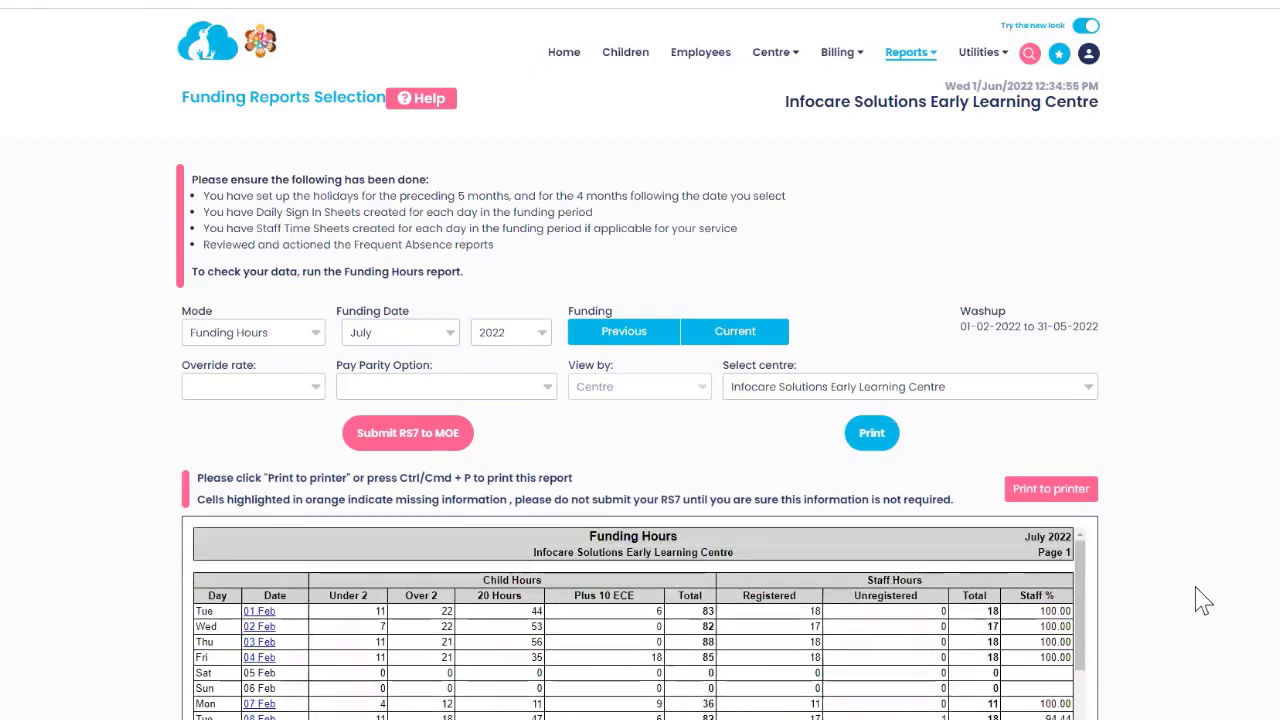
scroll(1203, 600, down, 2)
scroll(1203, 600, down, 1)
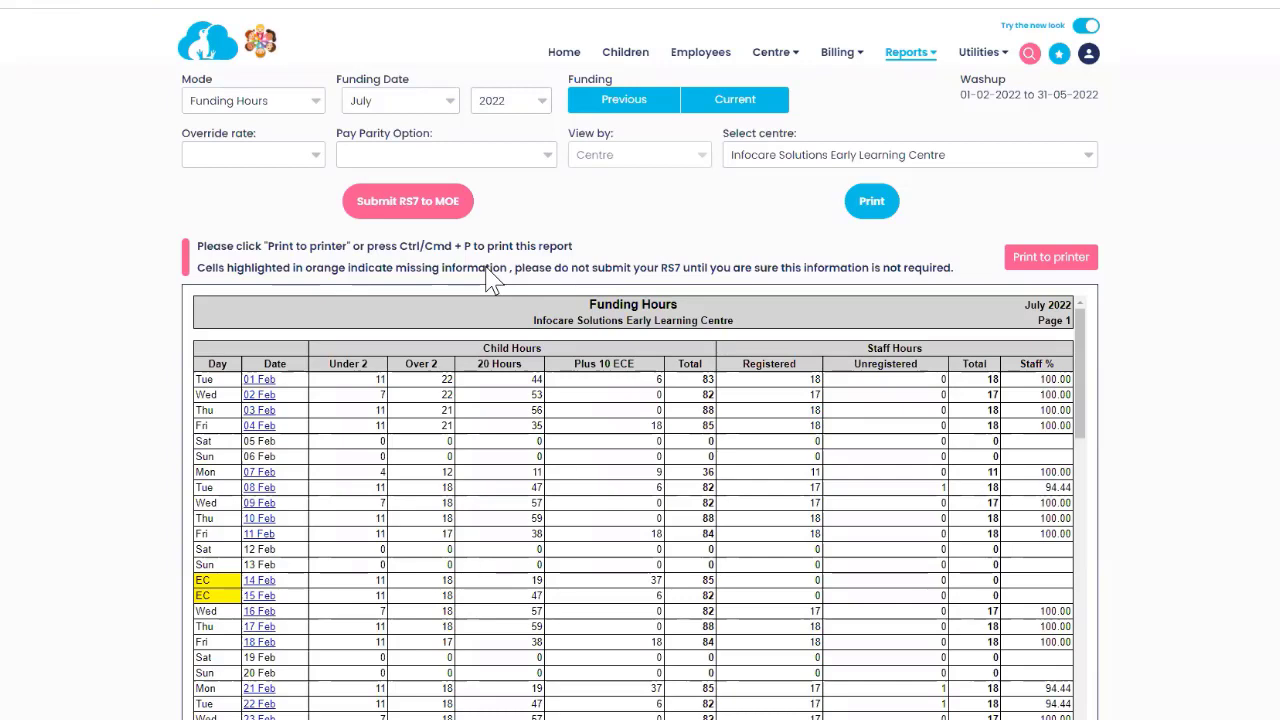
scroll(588, 495, down, 12)
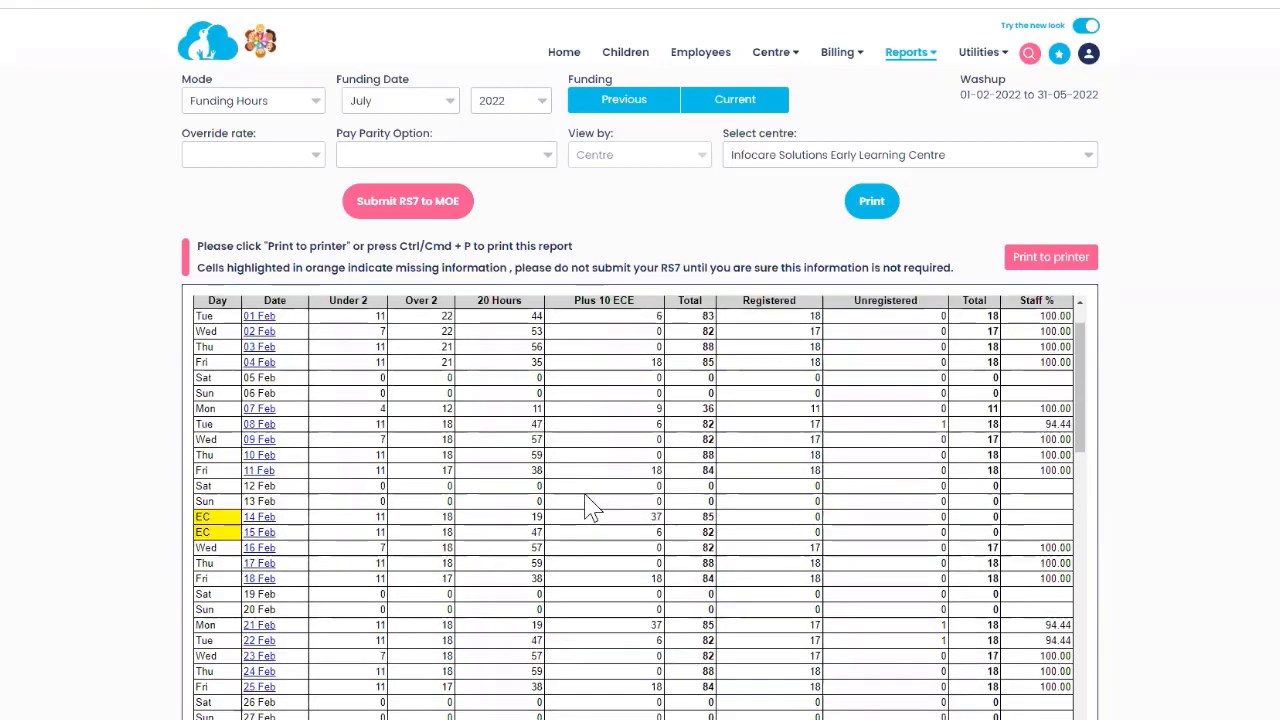
scroll(590, 490, down, 15)
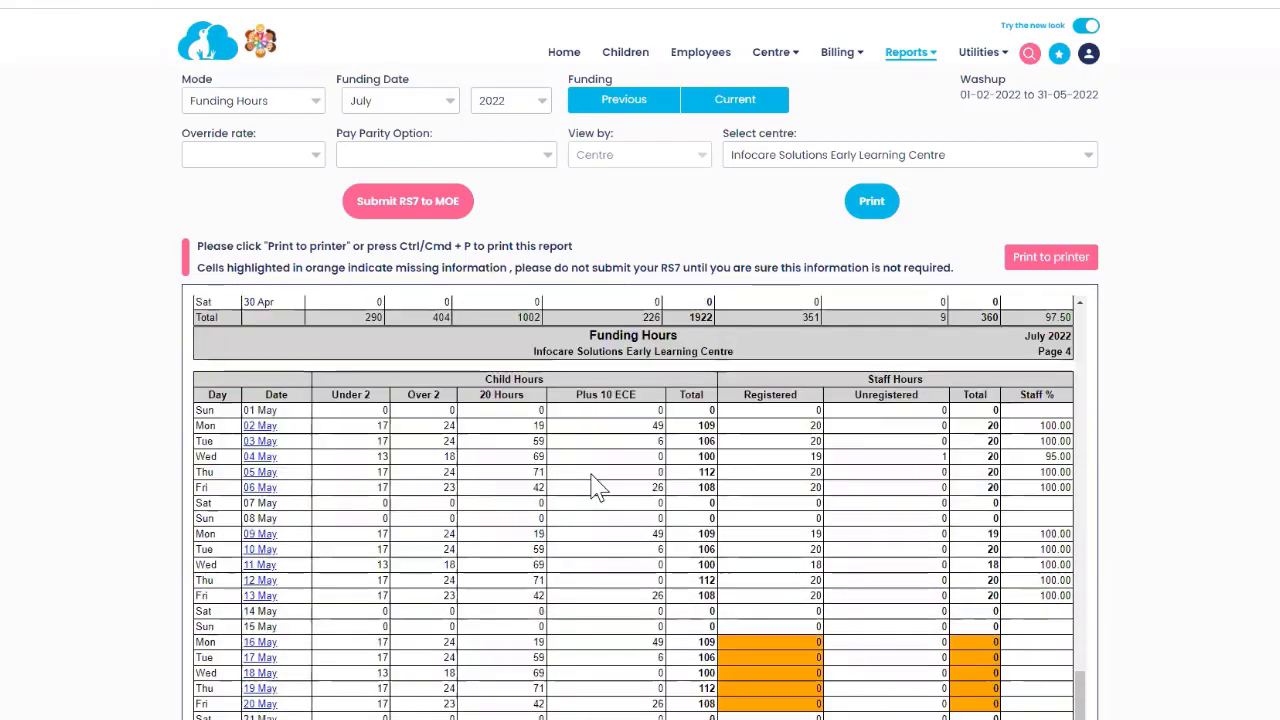
scroll(766, 391, up, 3)
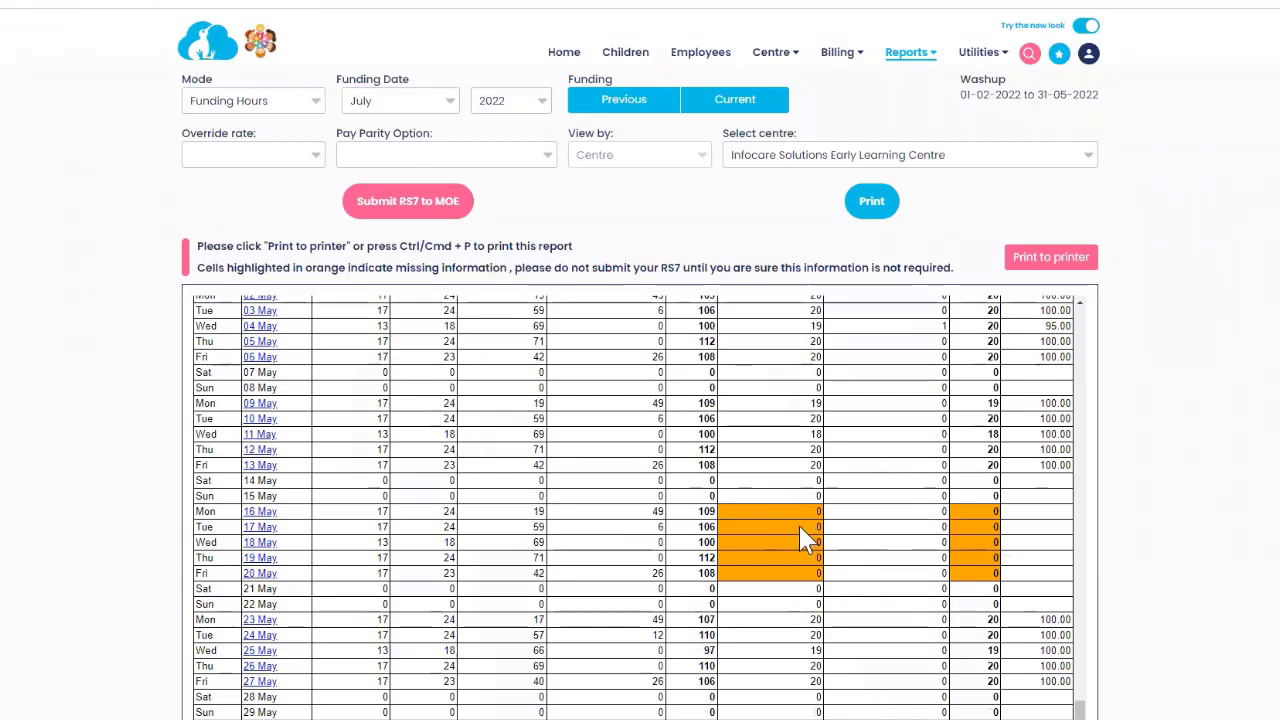
Create staff time sheets for the week of Mon 16 to Fri 20 May 2022.
click(1059, 53)
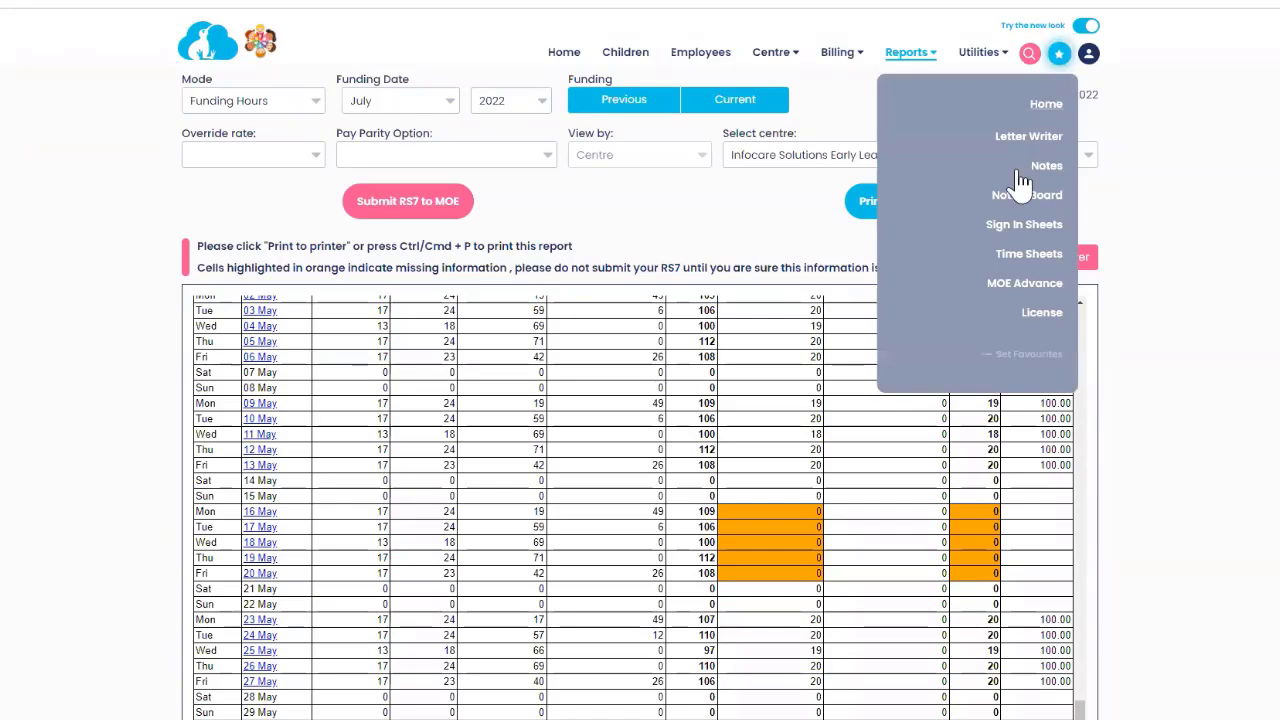
click(1029, 263)
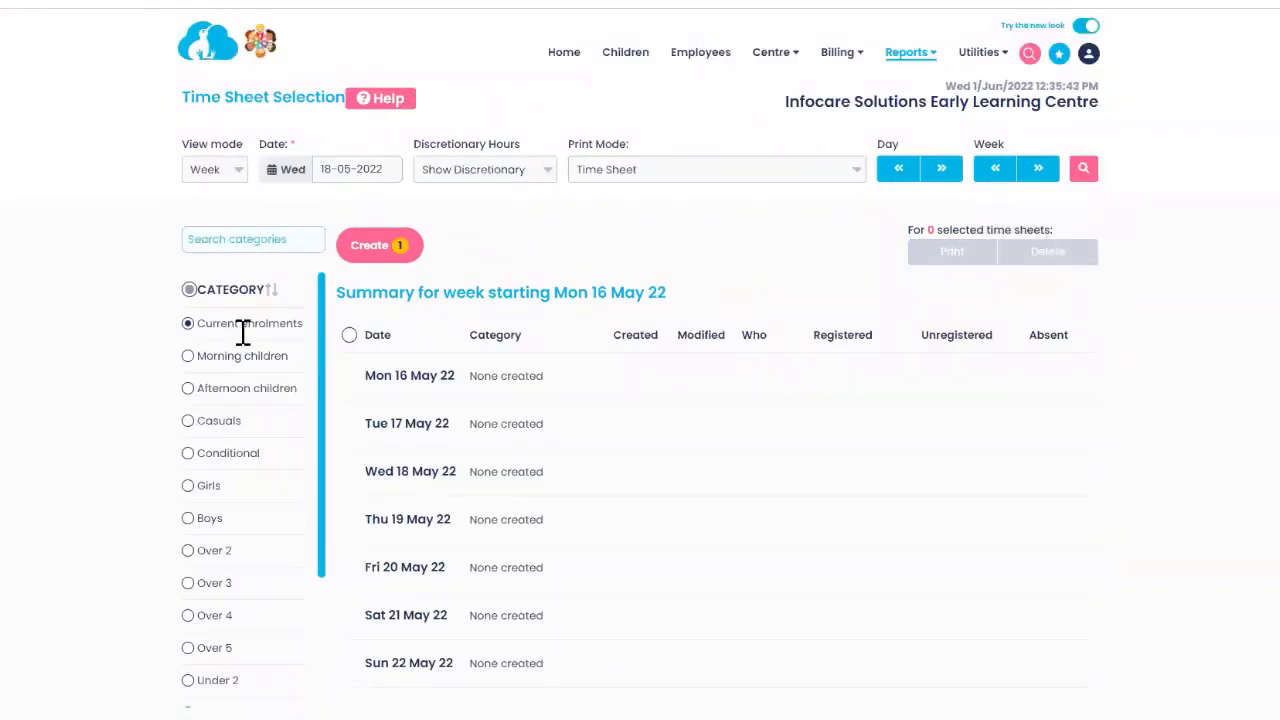
click(362, 255)
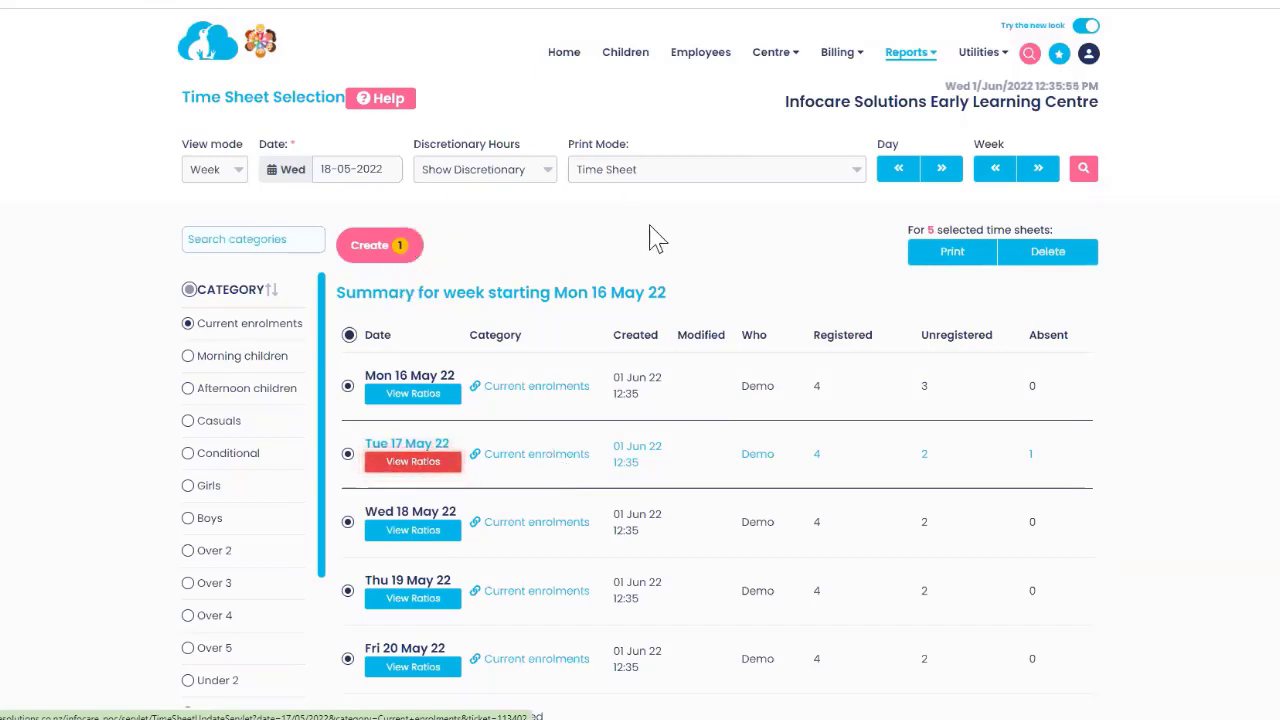
click(910, 58)
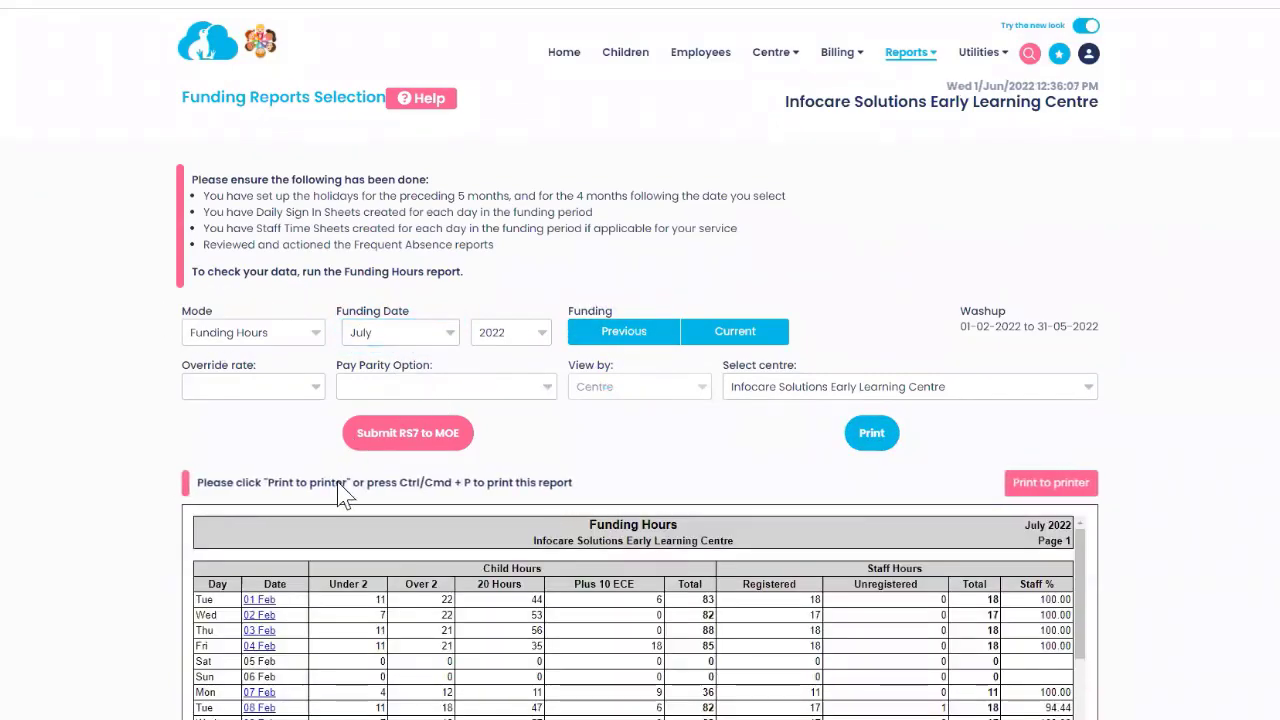
scroll(764, 647, down, 4)
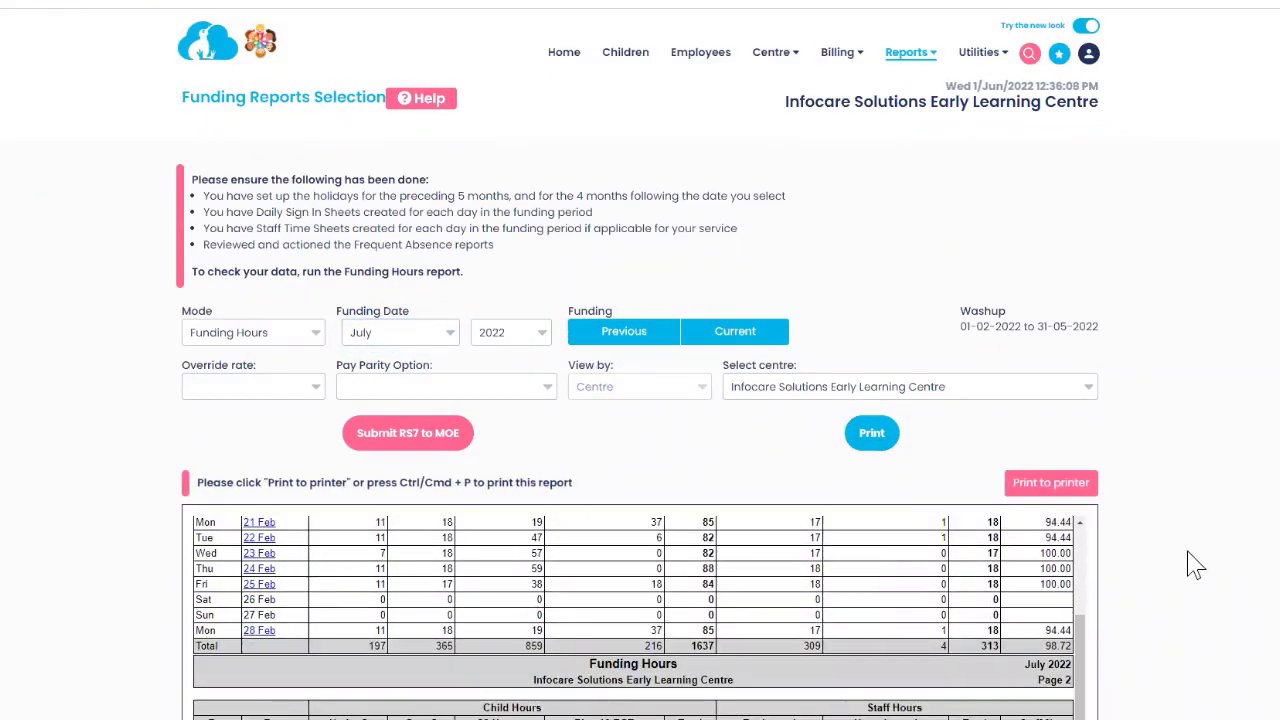
scroll(871, 486, down, 8)
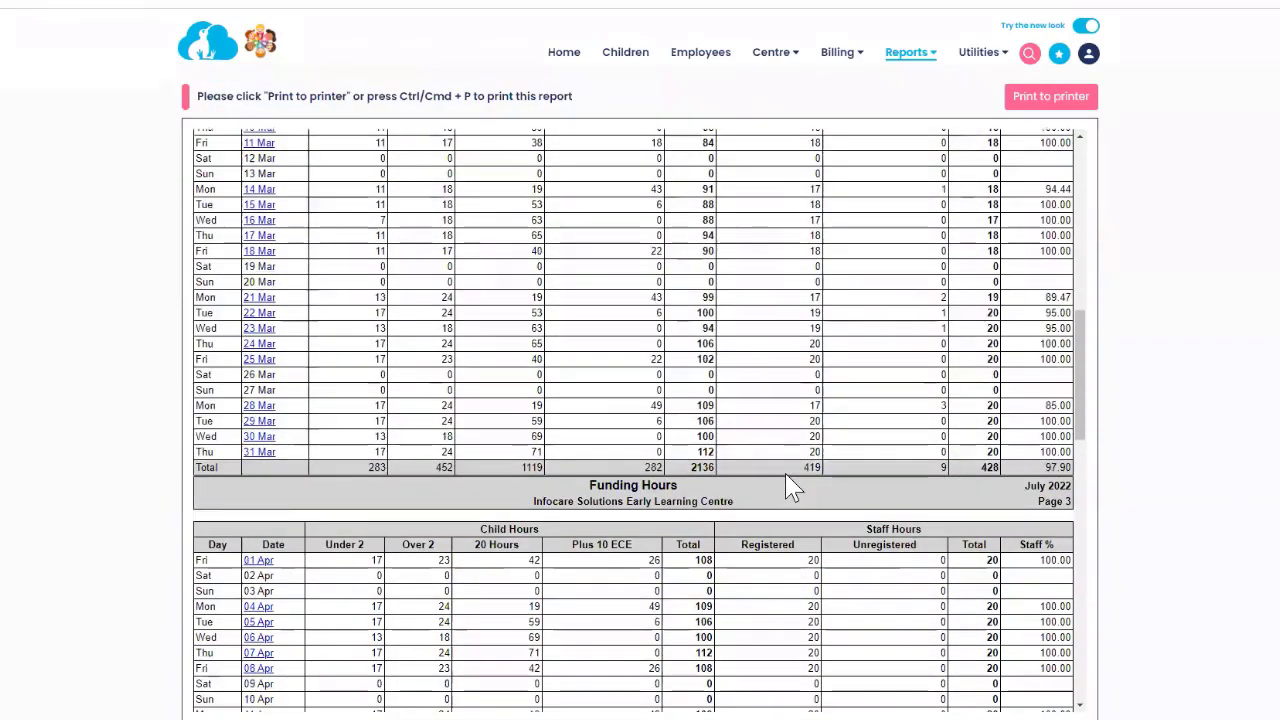
scroll(785, 475, down, 5)
scroll(625, 430, down, 5)
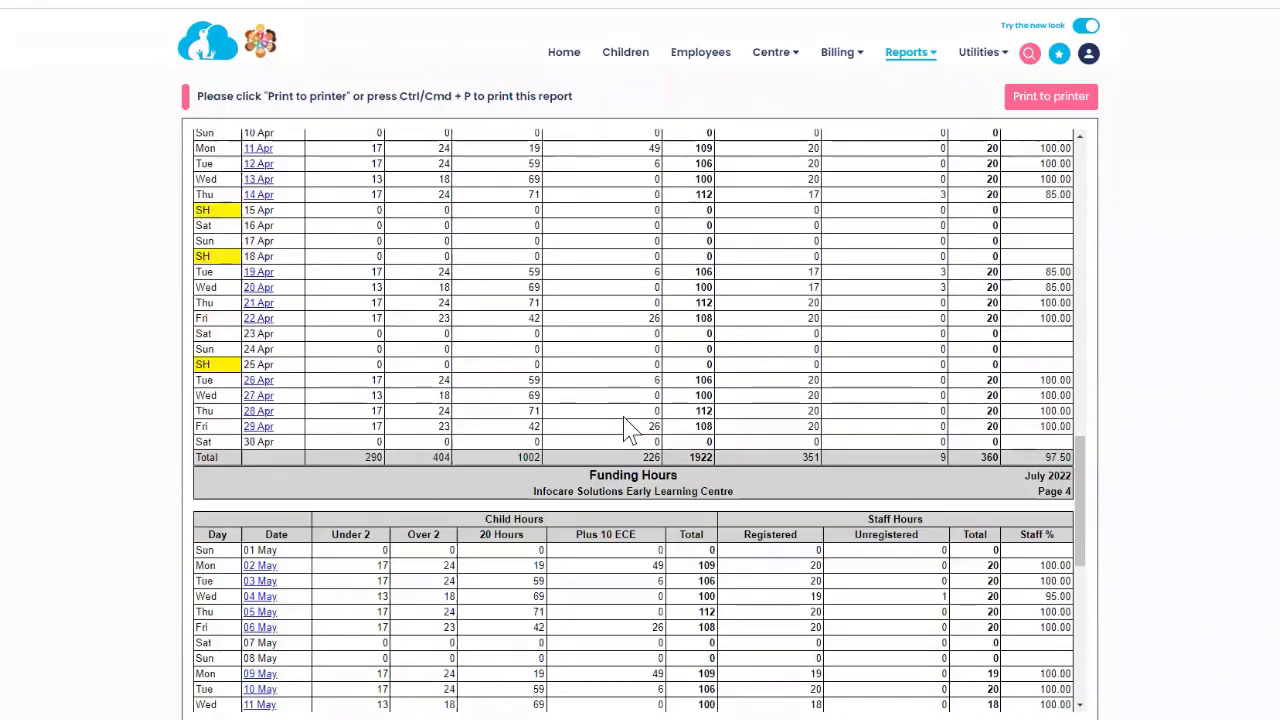
scroll(625, 418, down, 3)
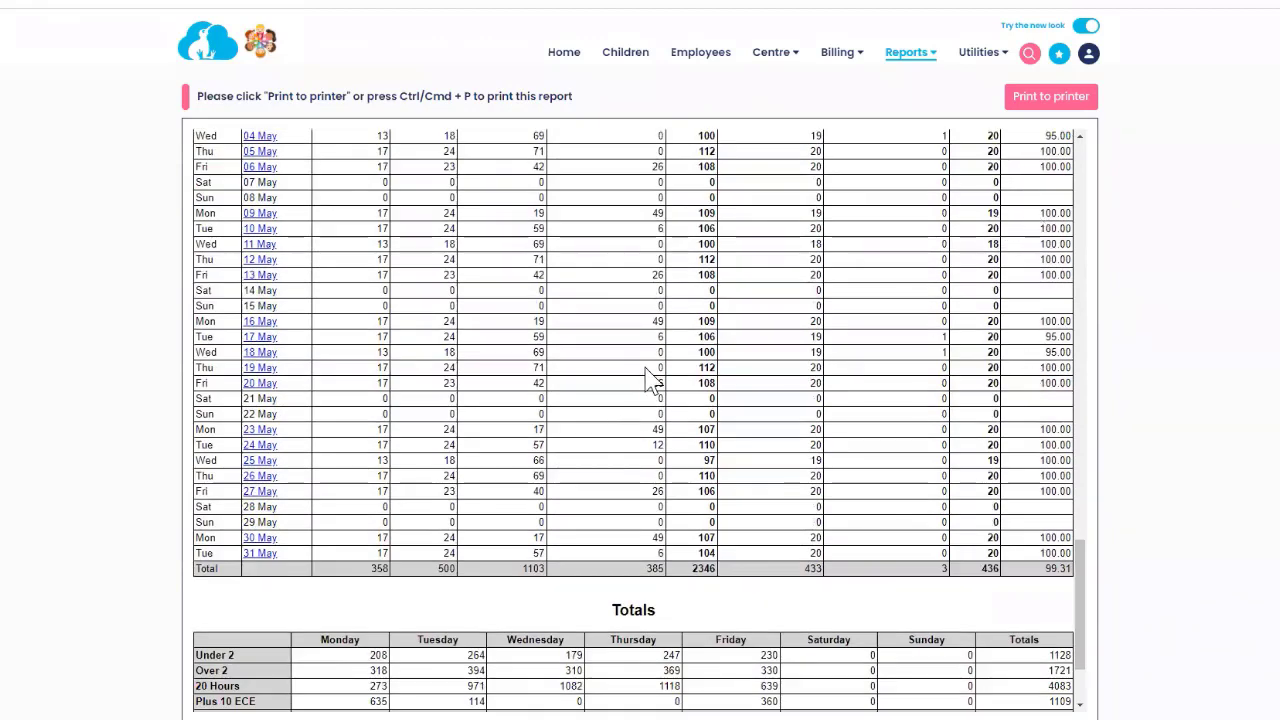
scroll(644, 381, down, 3)
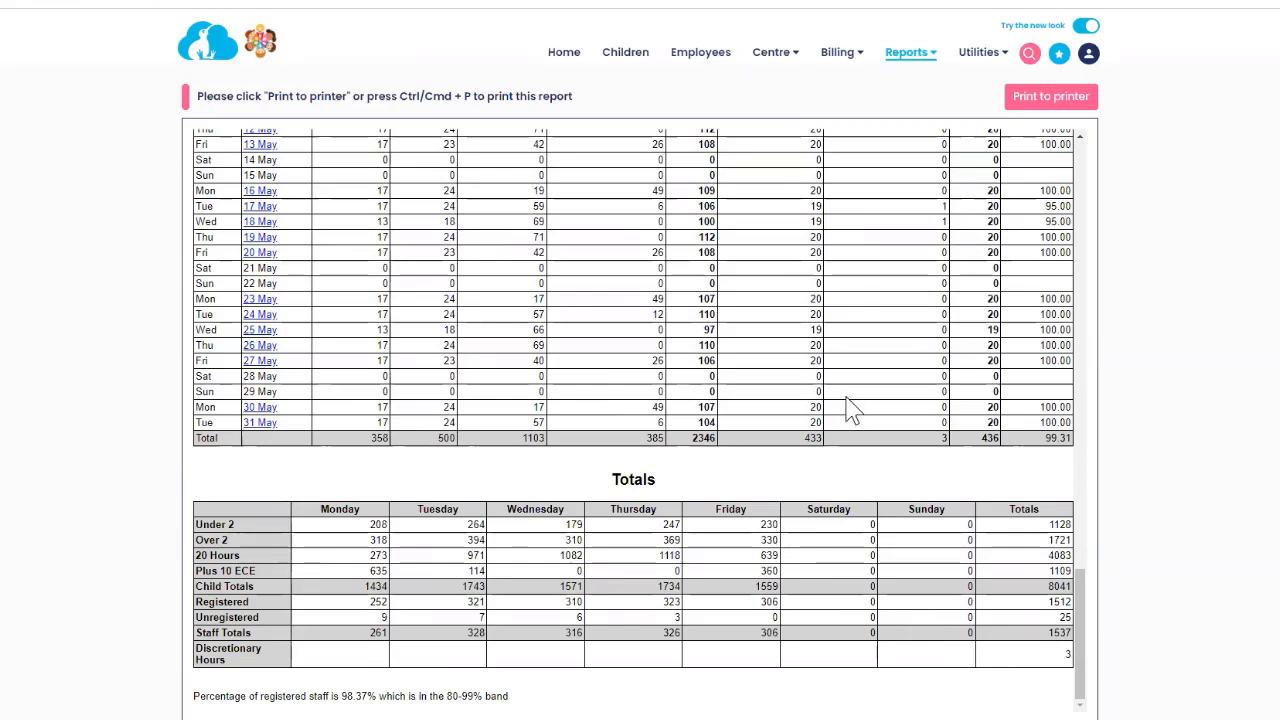
scroll(843, 410, up, 5)
scroll(843, 410, up, 15)
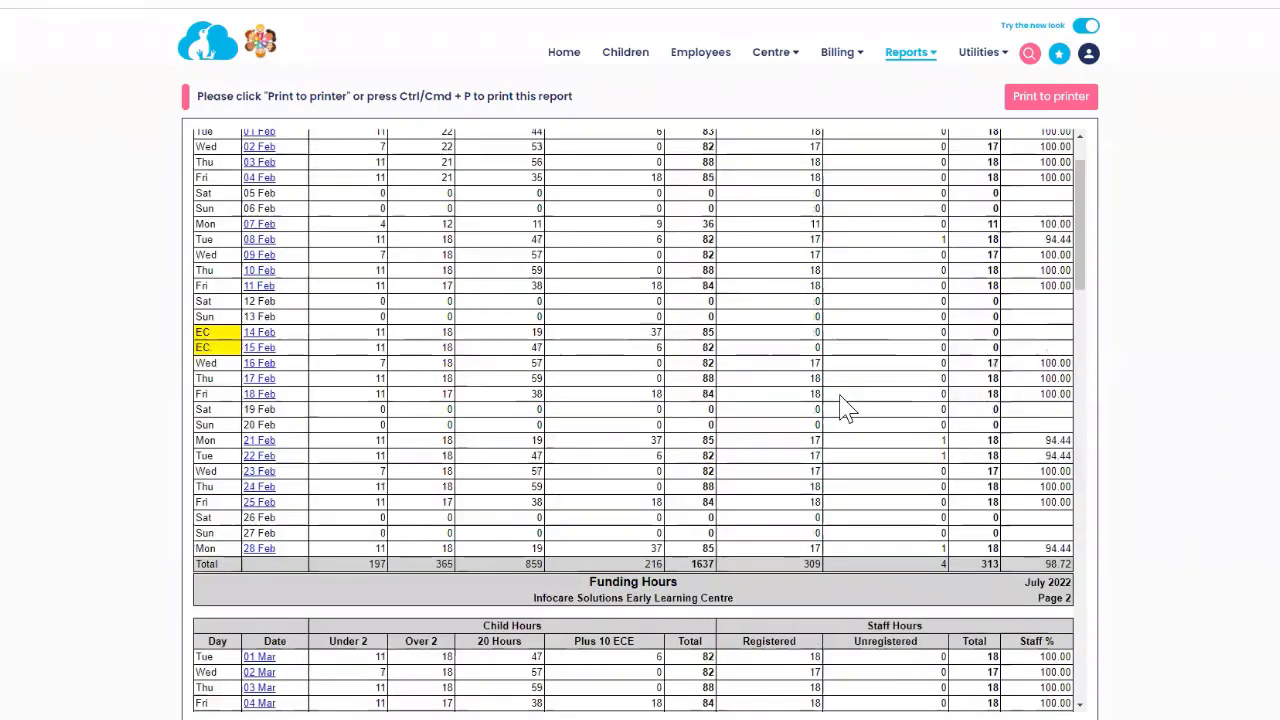
scroll(757, 203, up, 4)
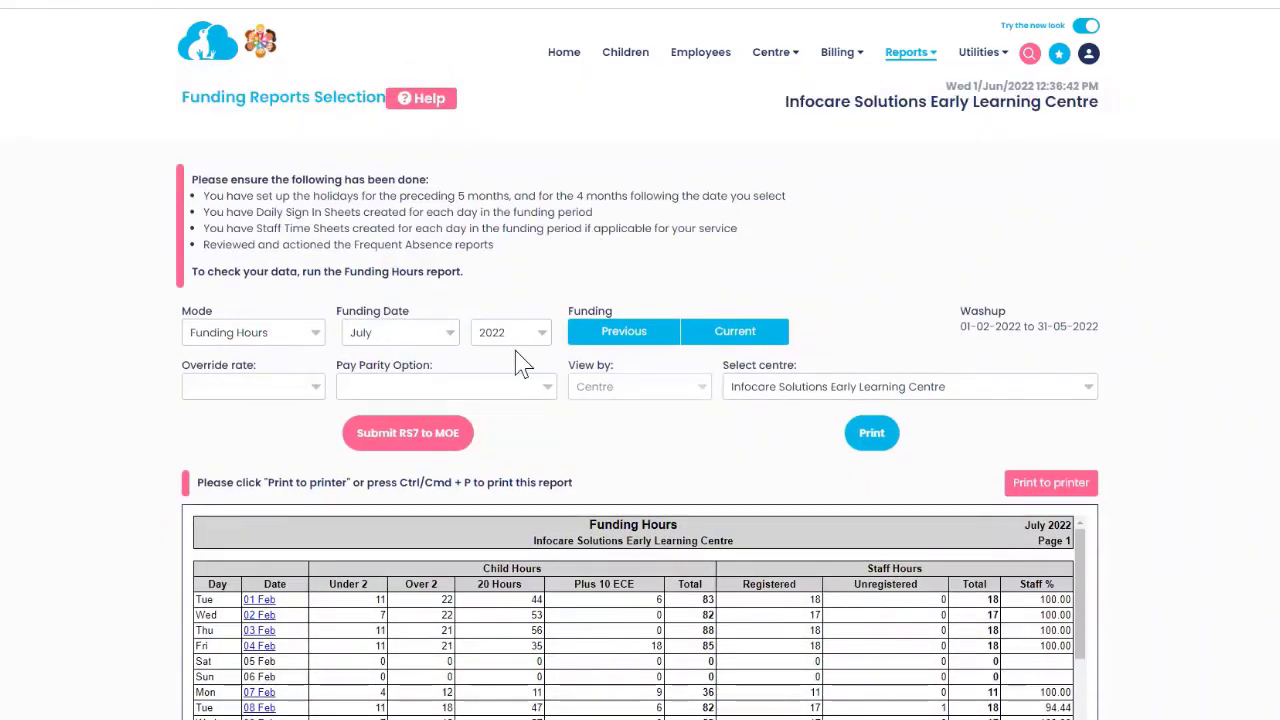
Start the RS7 submission and acknowledge the notice to reach the washup tables.
click(435, 450)
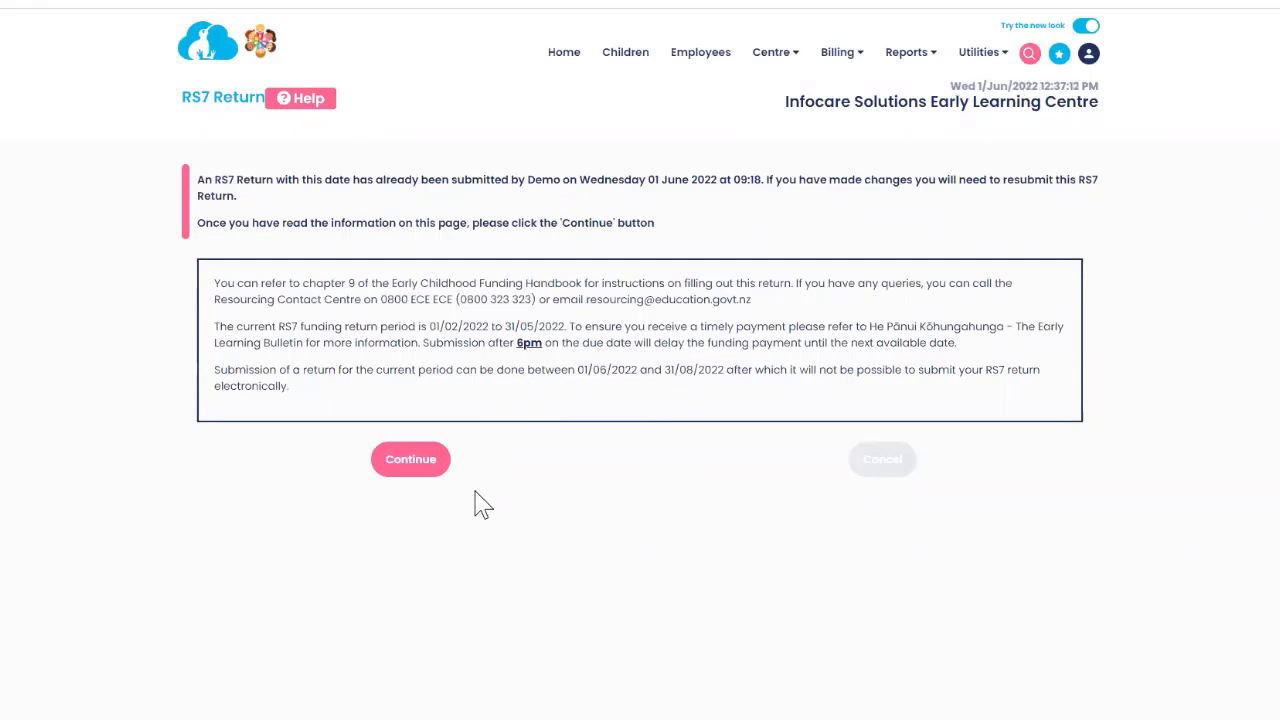
click(411, 466)
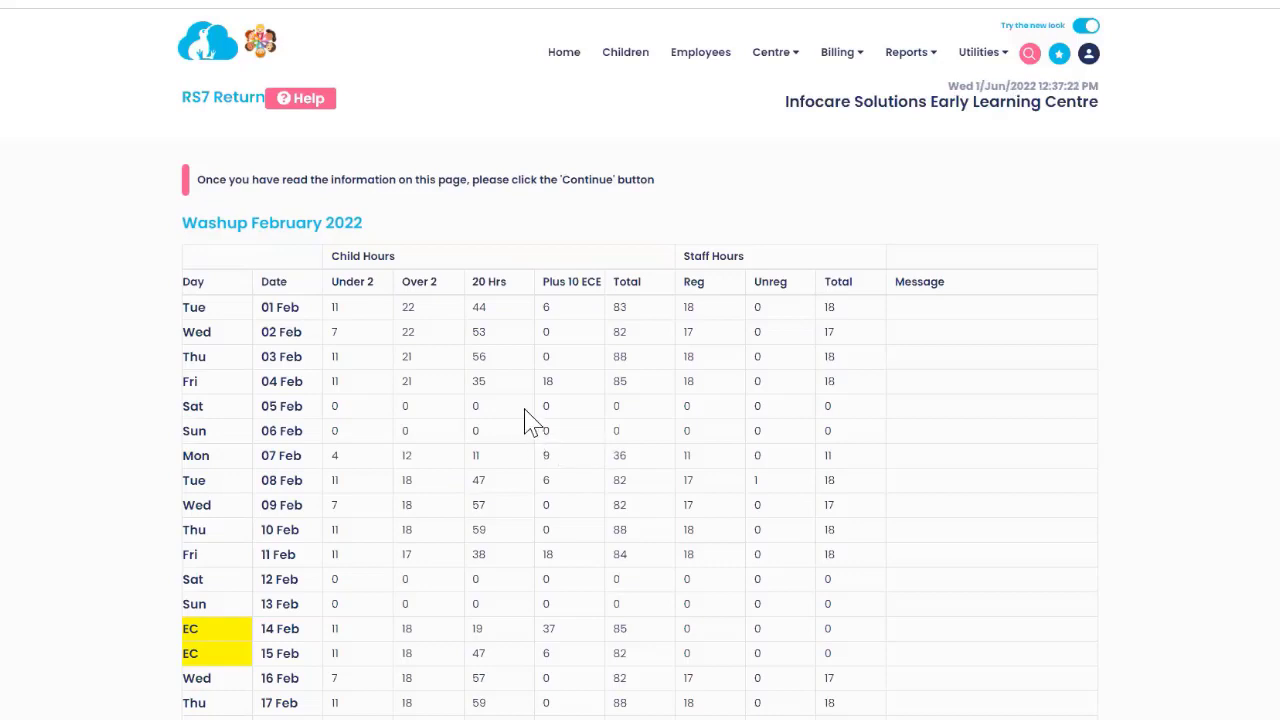
scroll(600, 405, down, 1)
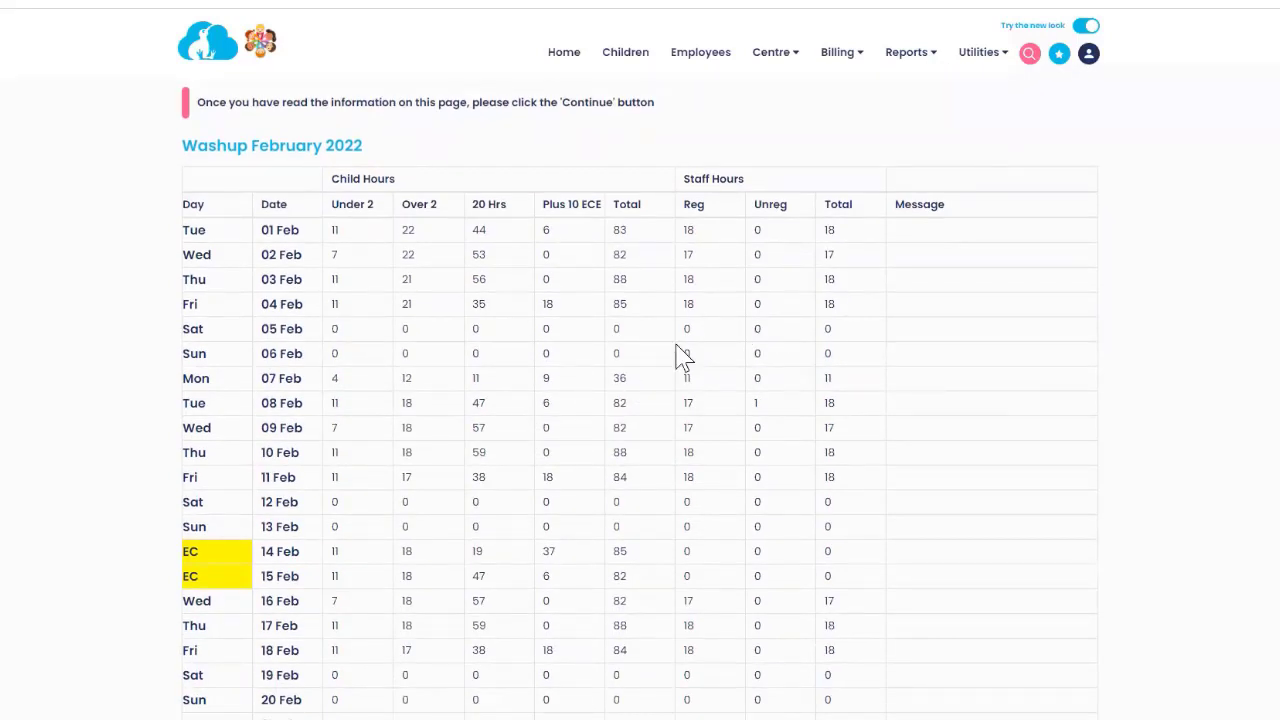
scroll(200, 352, down, 2)
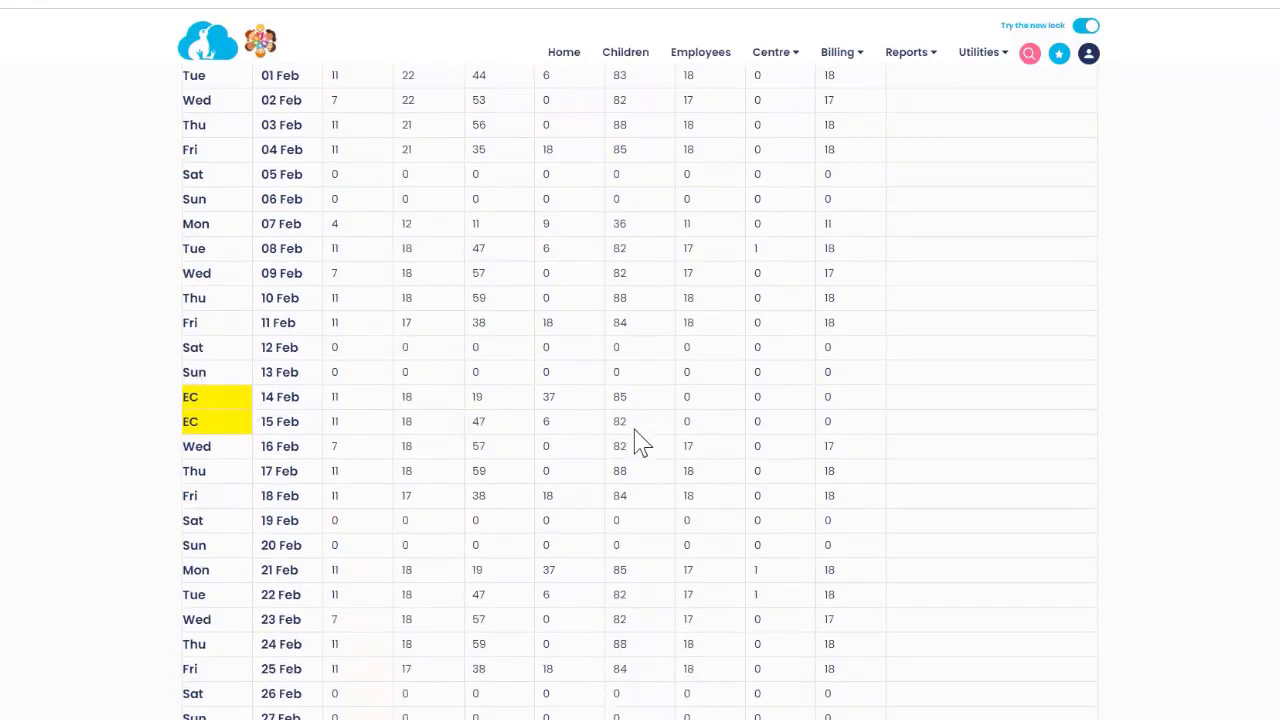
Review the February–May 2022 washup tables and continue to the salaries attestation.
scroll(550, 410, down, 1)
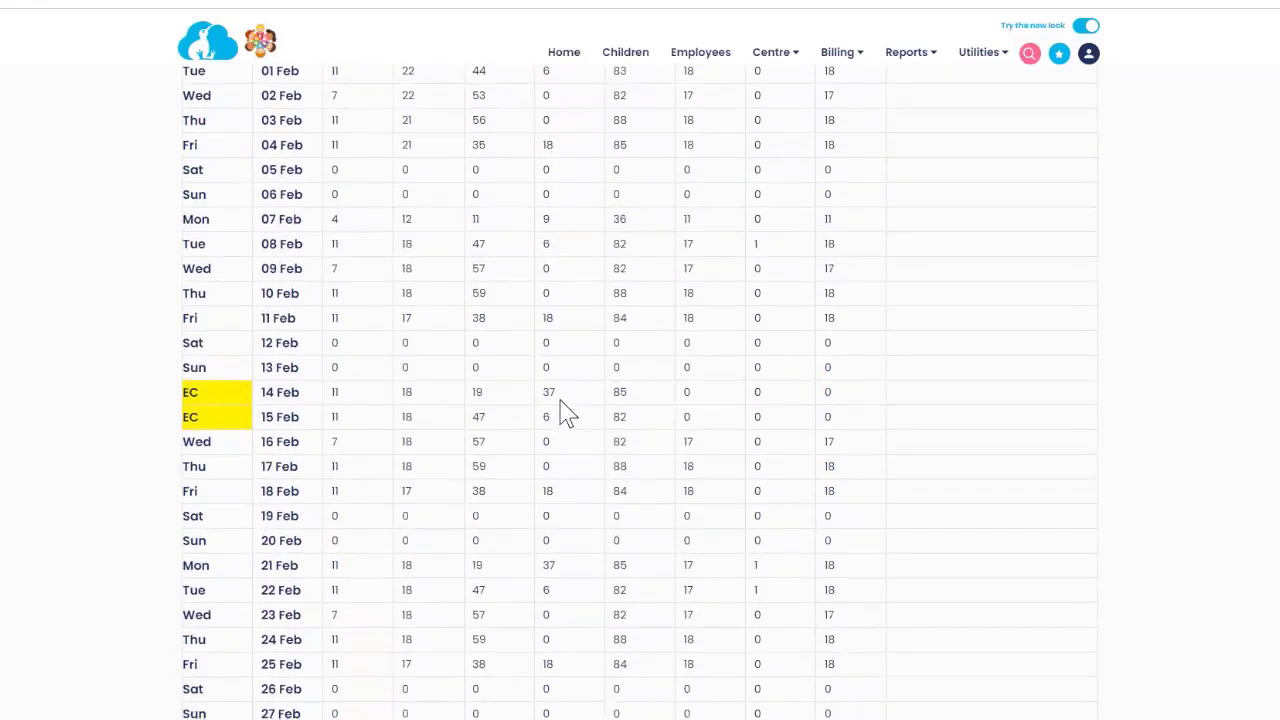
scroll(565, 412, down, 2)
scroll(565, 413, down, 3)
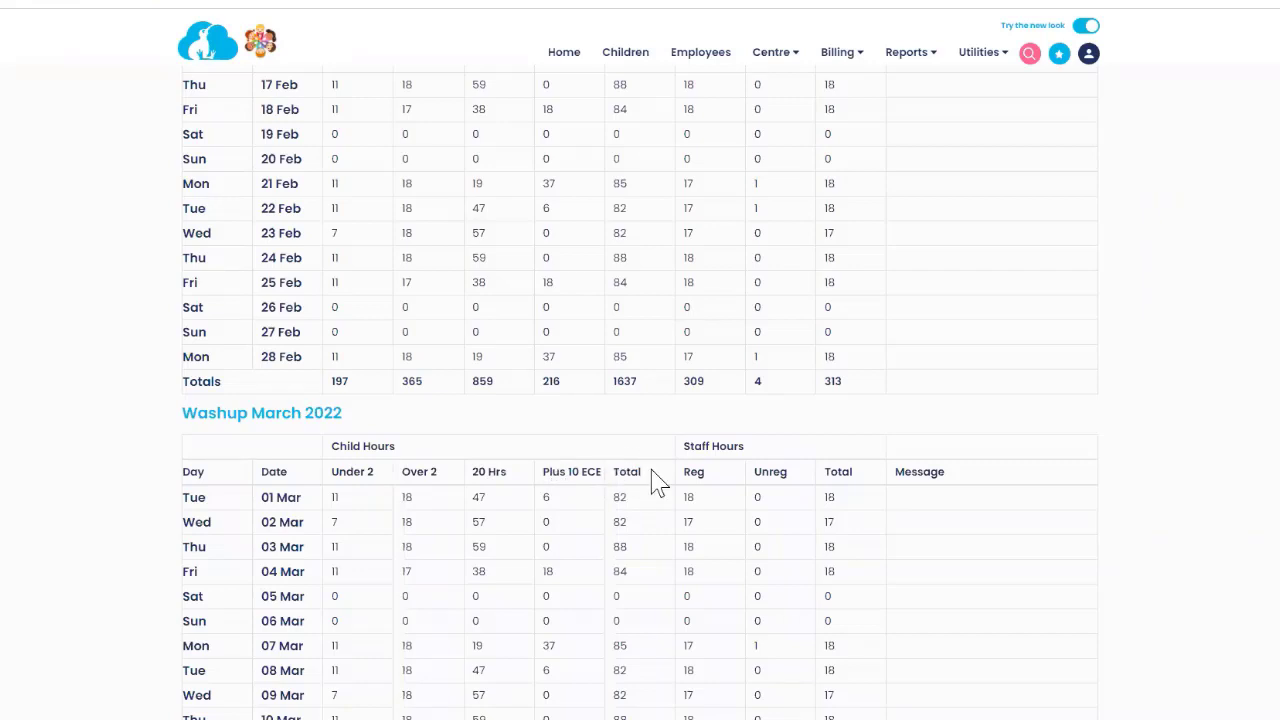
scroll(657, 483, down, 5)
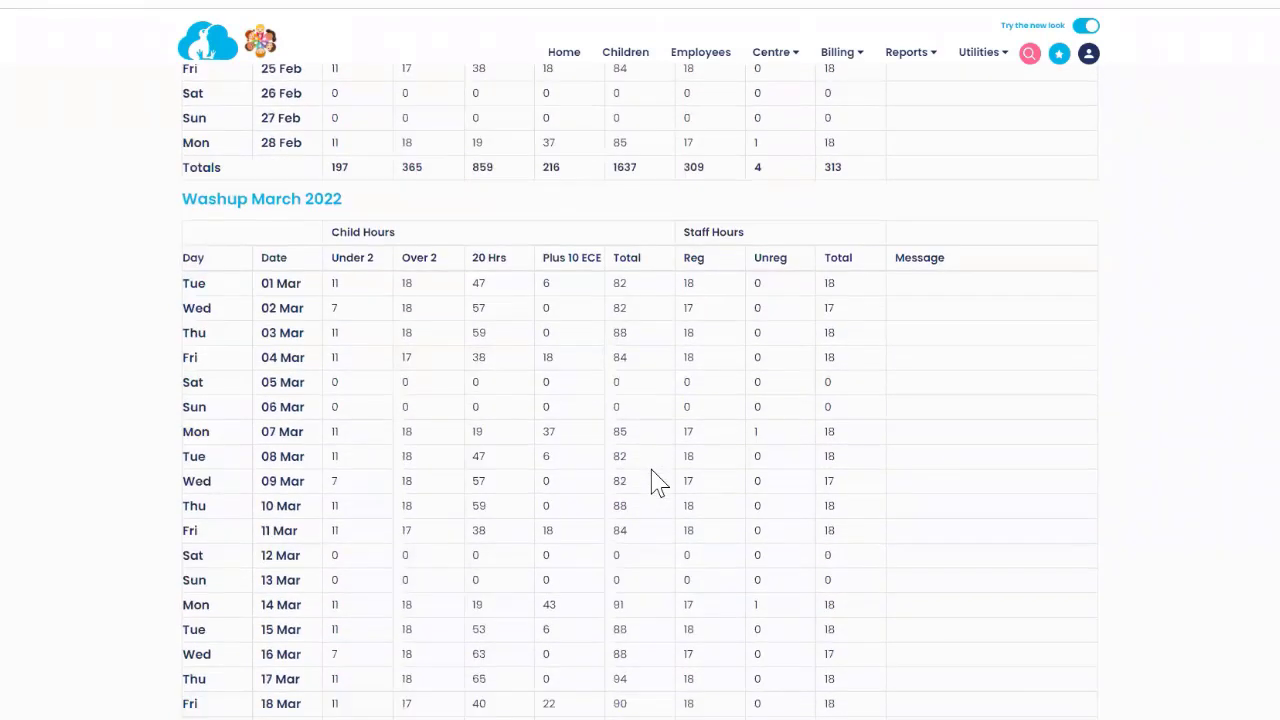
scroll(657, 483, down, 7)
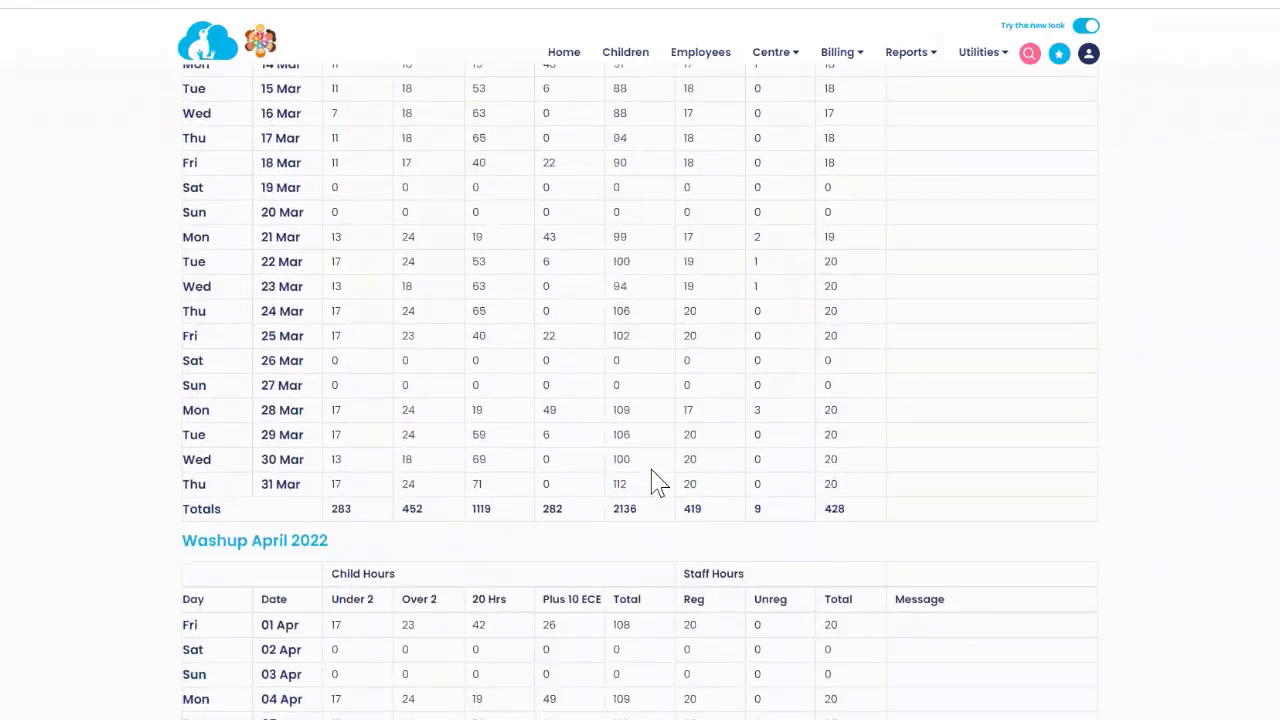
scroll(657, 483, down, 8)
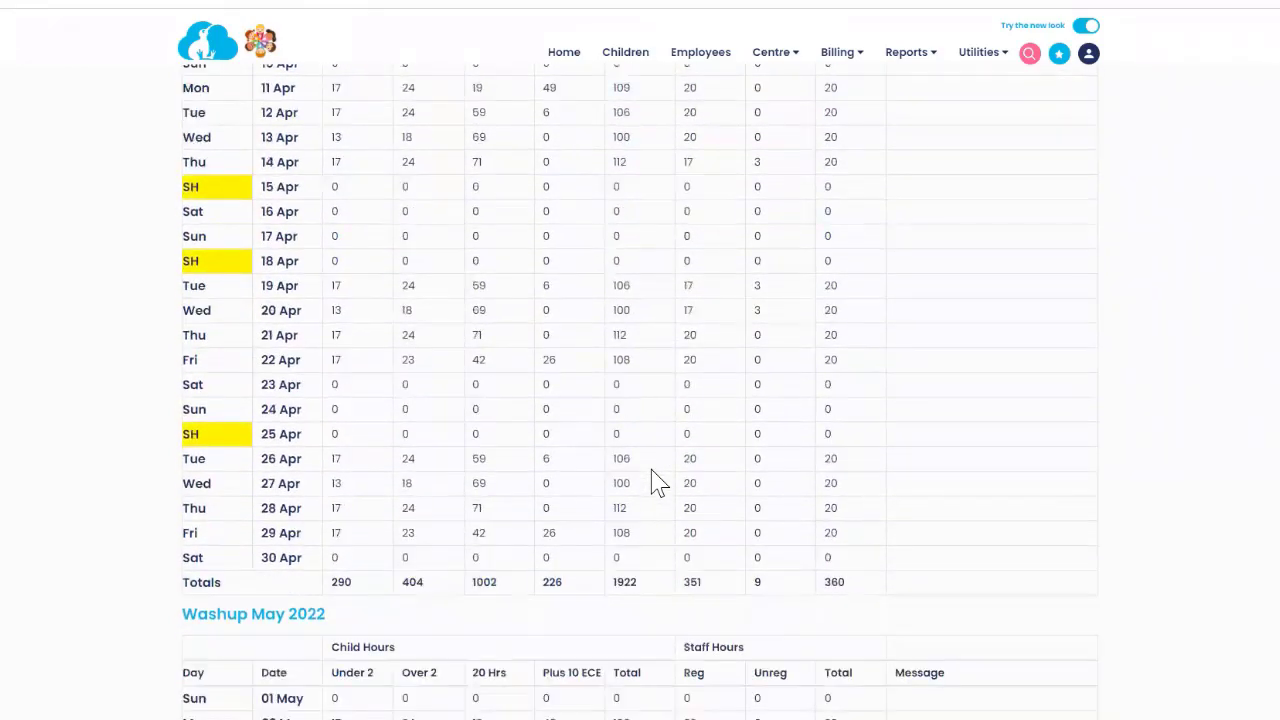
scroll(657, 483, down, 7)
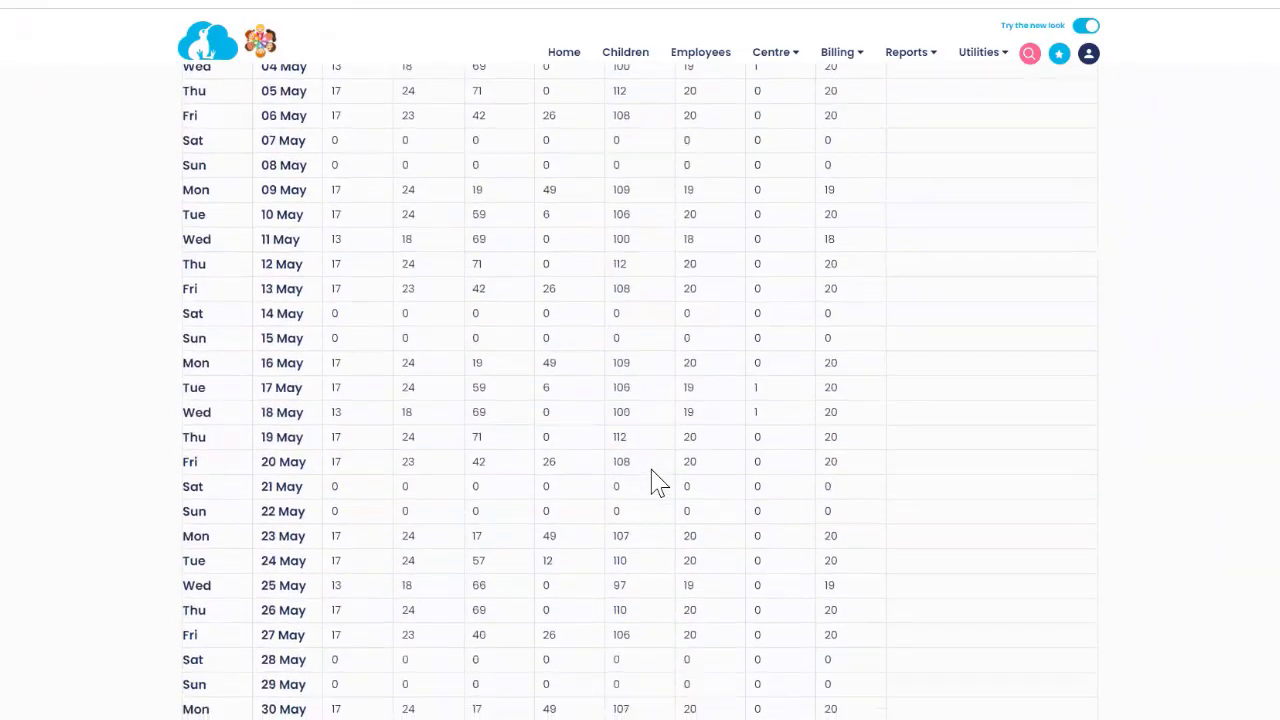
scroll(657, 483, down, 1)
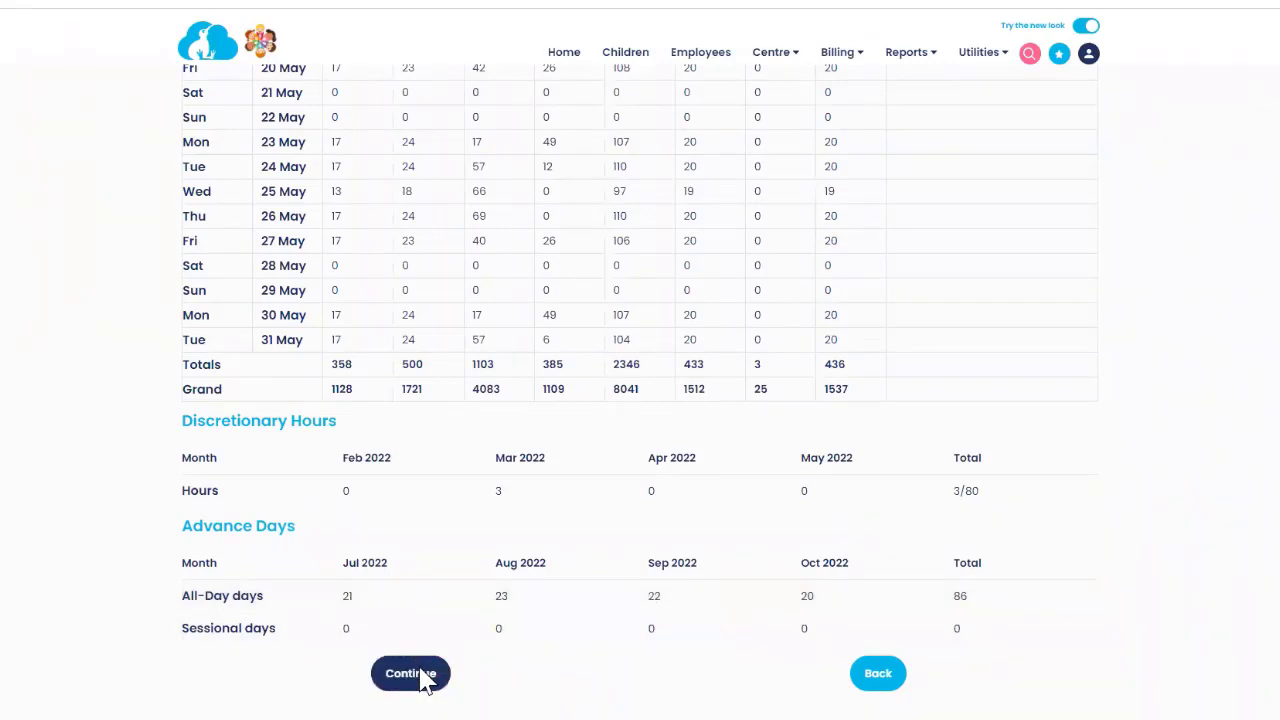
click(411, 674)
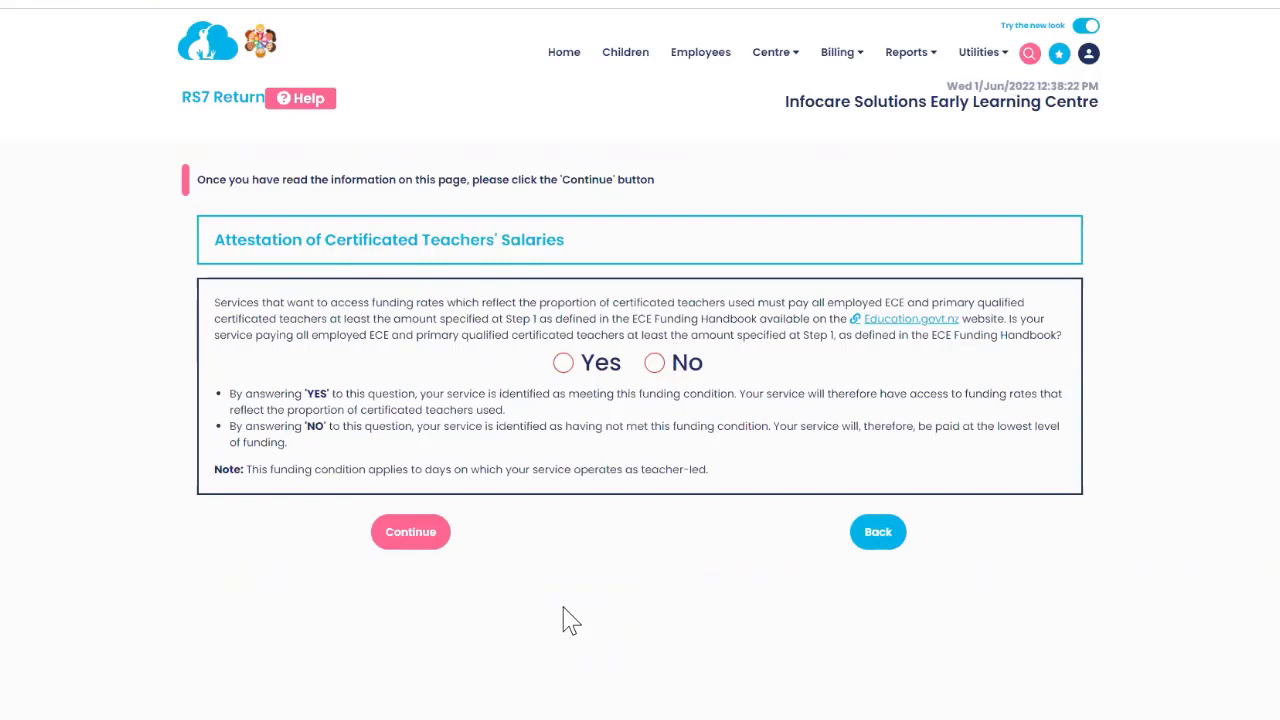
Answer Yes to the salaries attestation and leave the parities attestation at No.
click(564, 368)
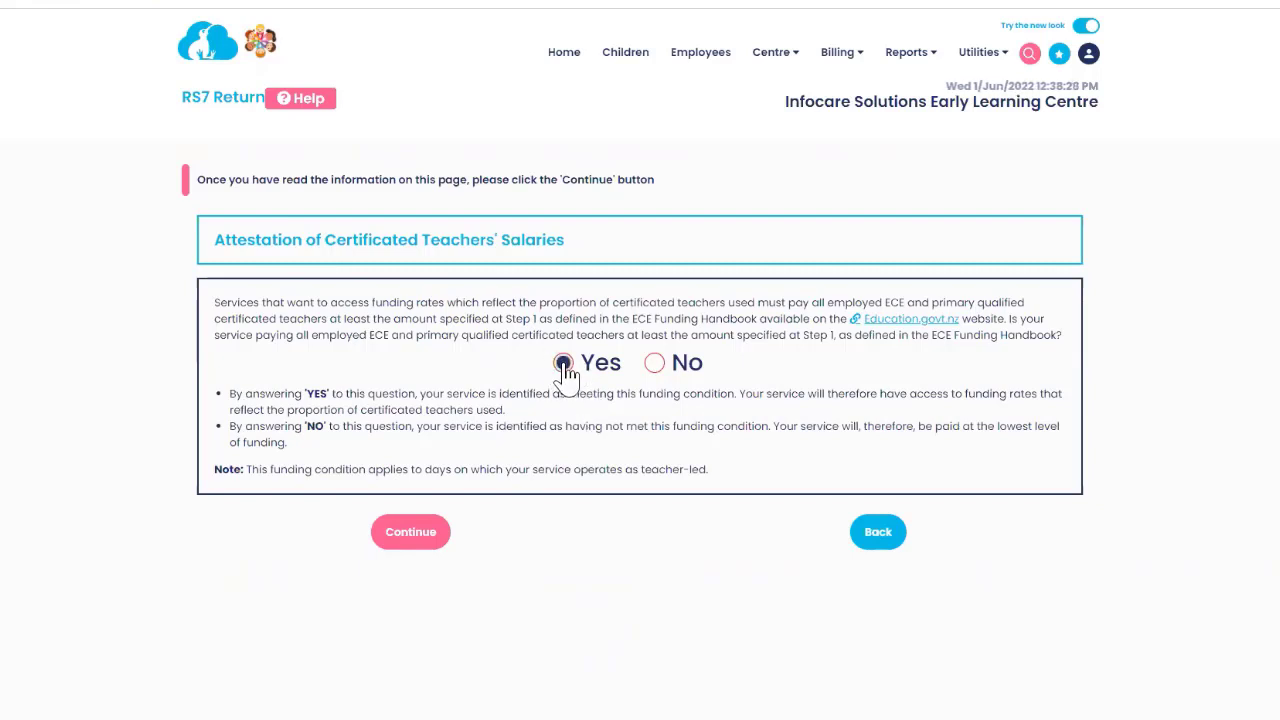
click(408, 536)
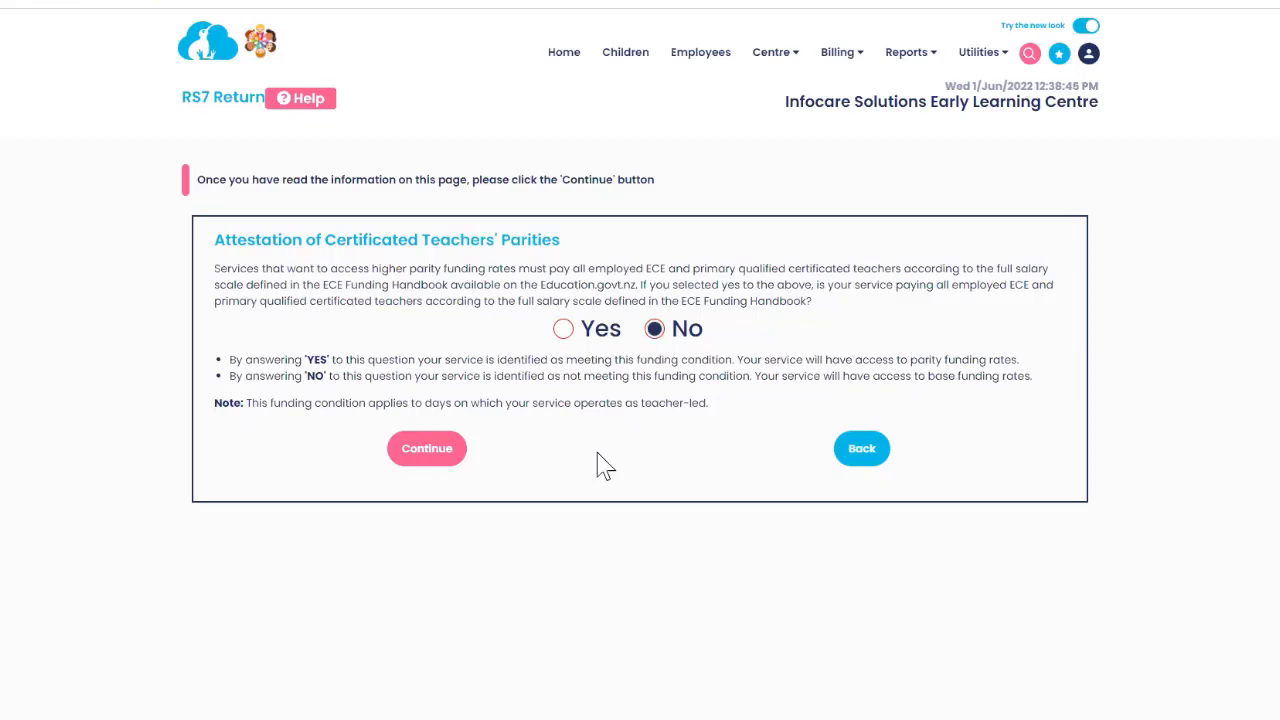
click(427, 449)
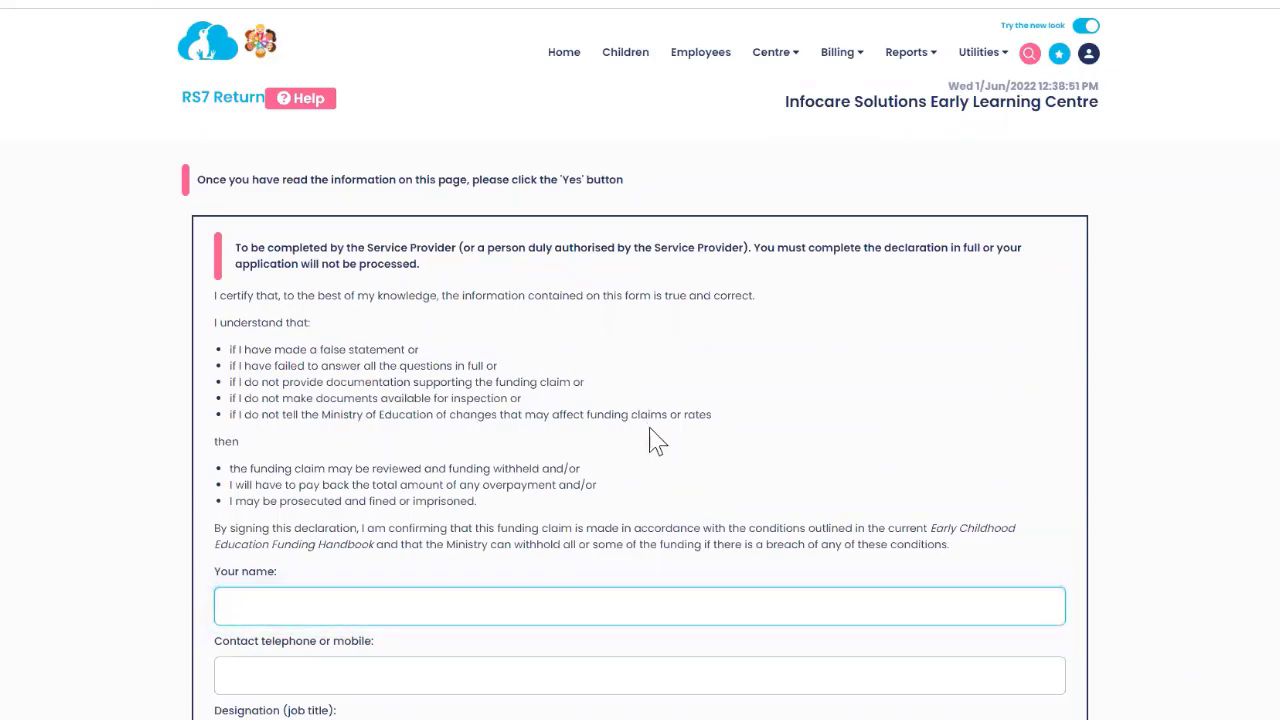
Enter the signer's name, contact telephone number and designation 'Helpdesk' in the declaration.
scroll(391, 283, down, 1)
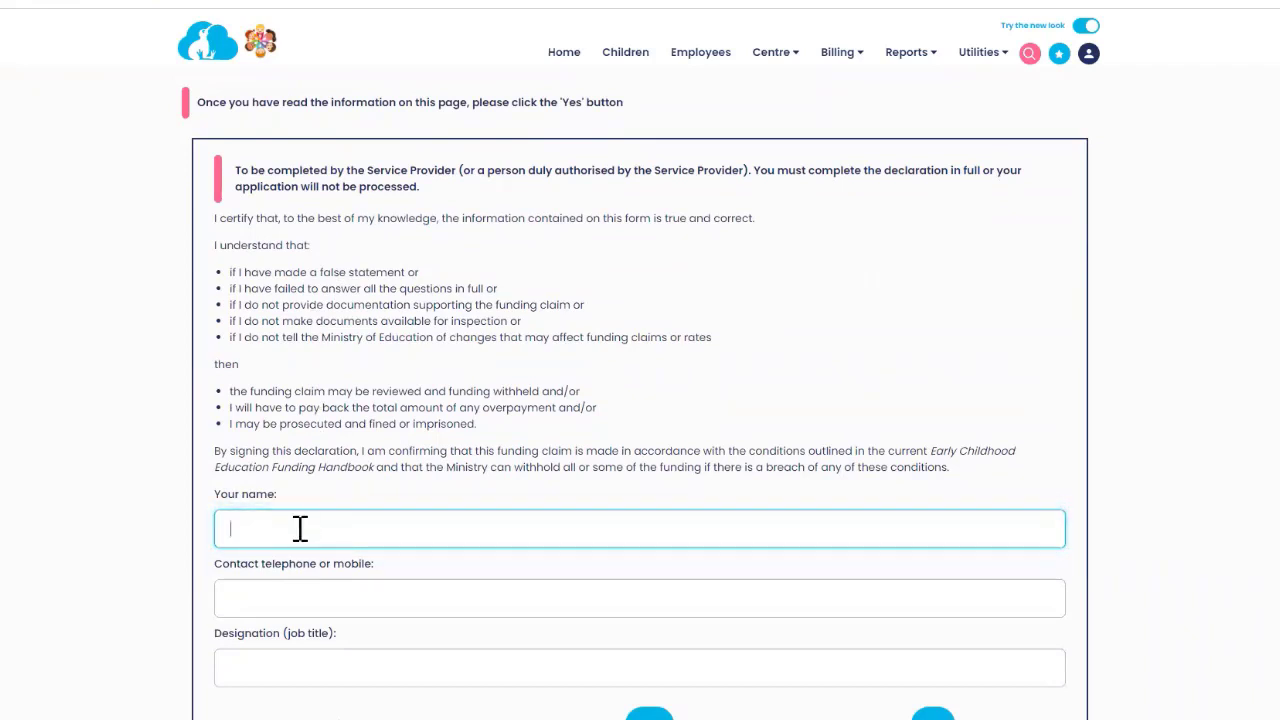
key(Tab)
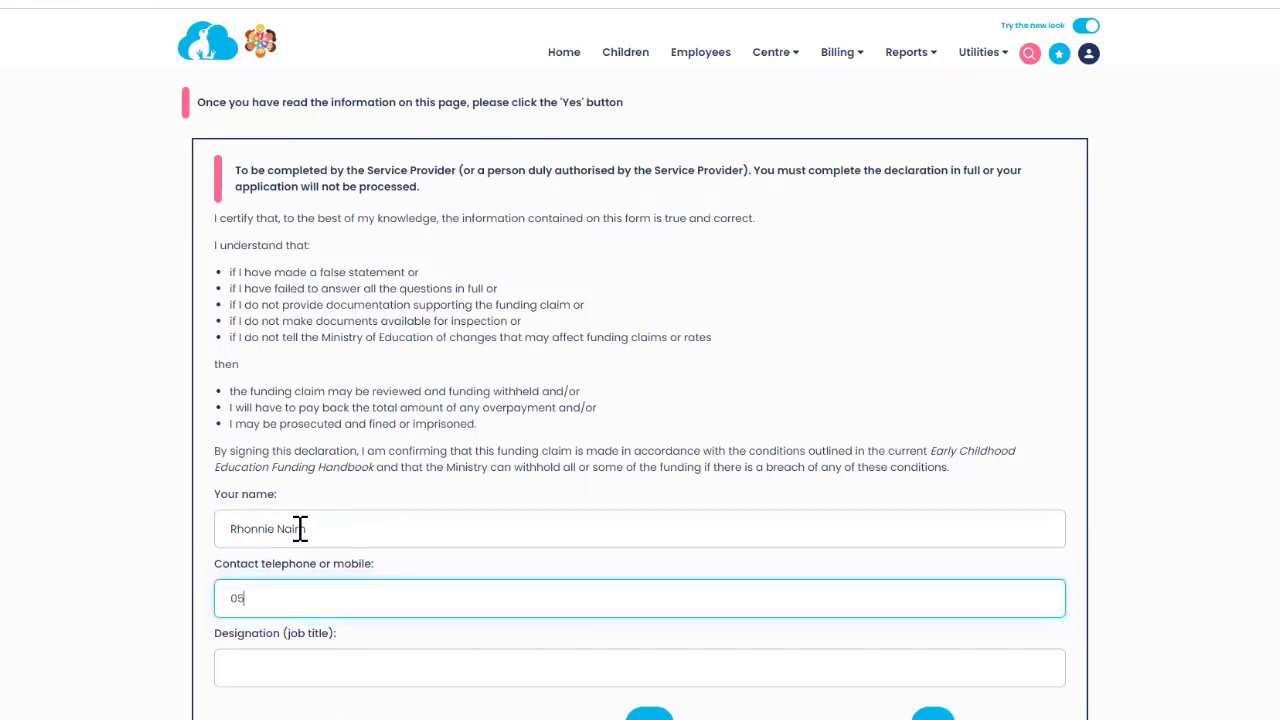
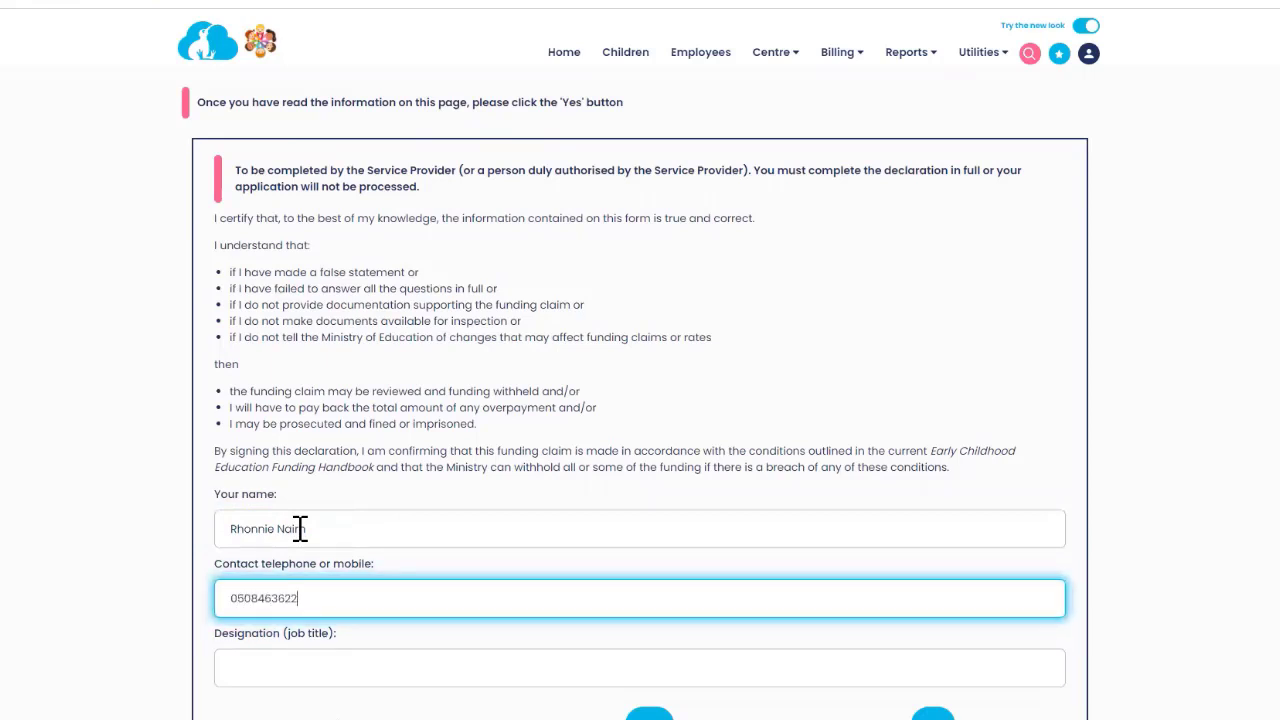
key(Tab)
text(H)
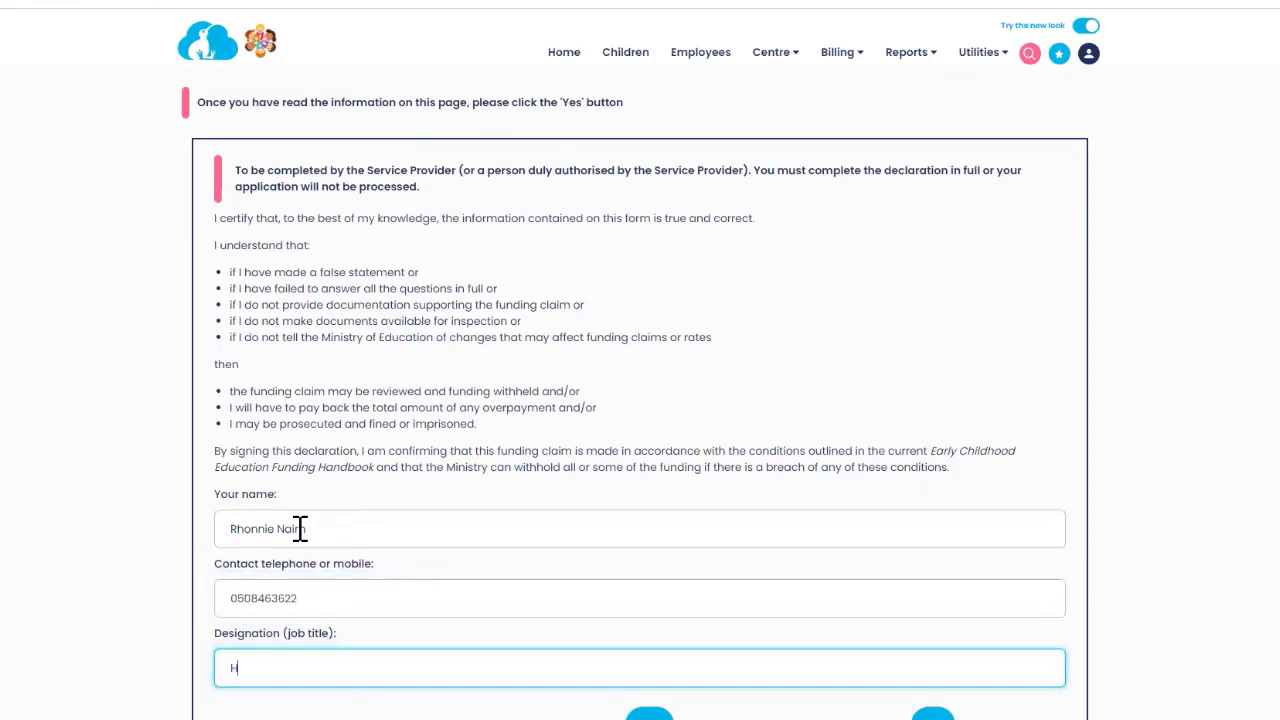
text(elpdes)
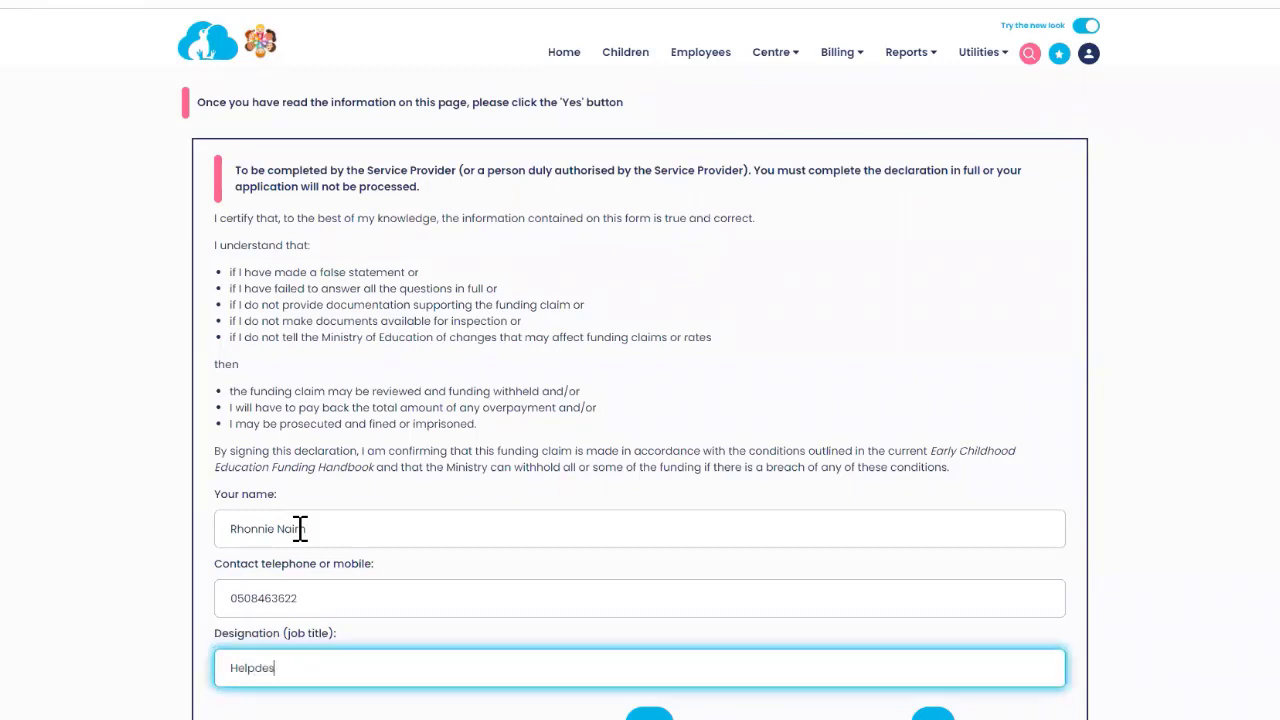
text(k)
scroll(414, 480, down, 1)
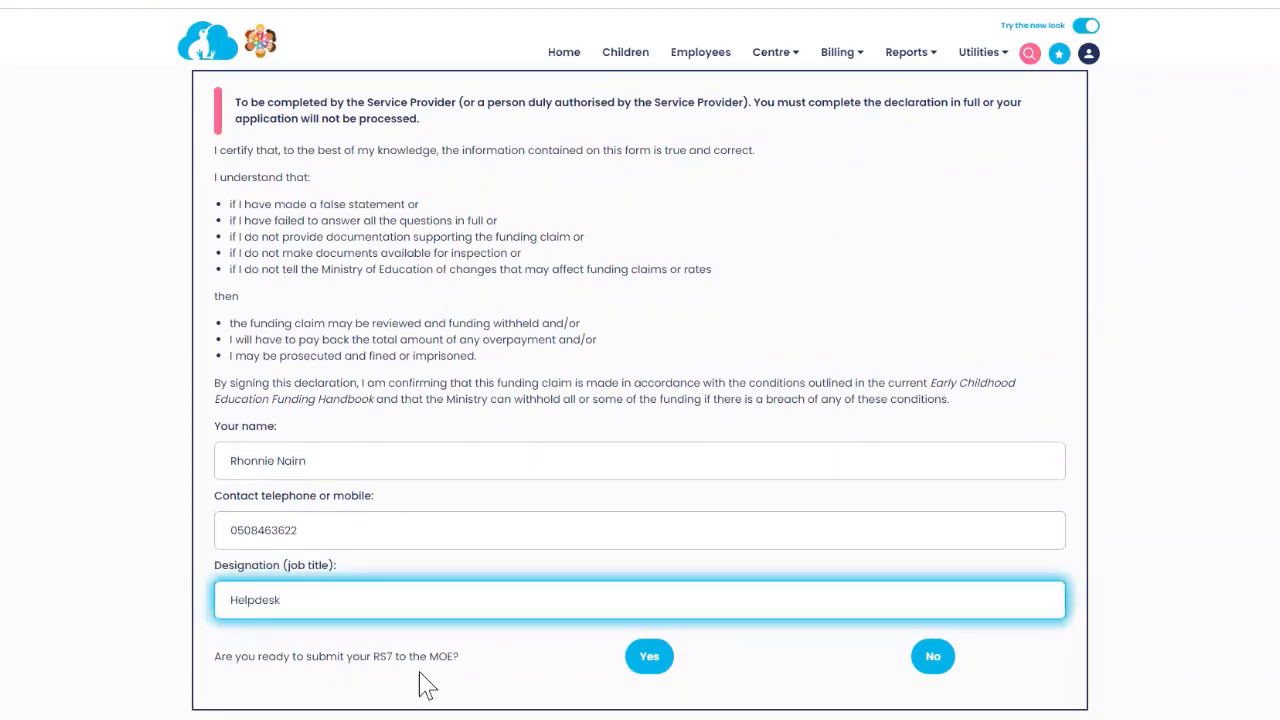
Confirm Yes to submit the RS7 return to the MoE.
click(652, 662)
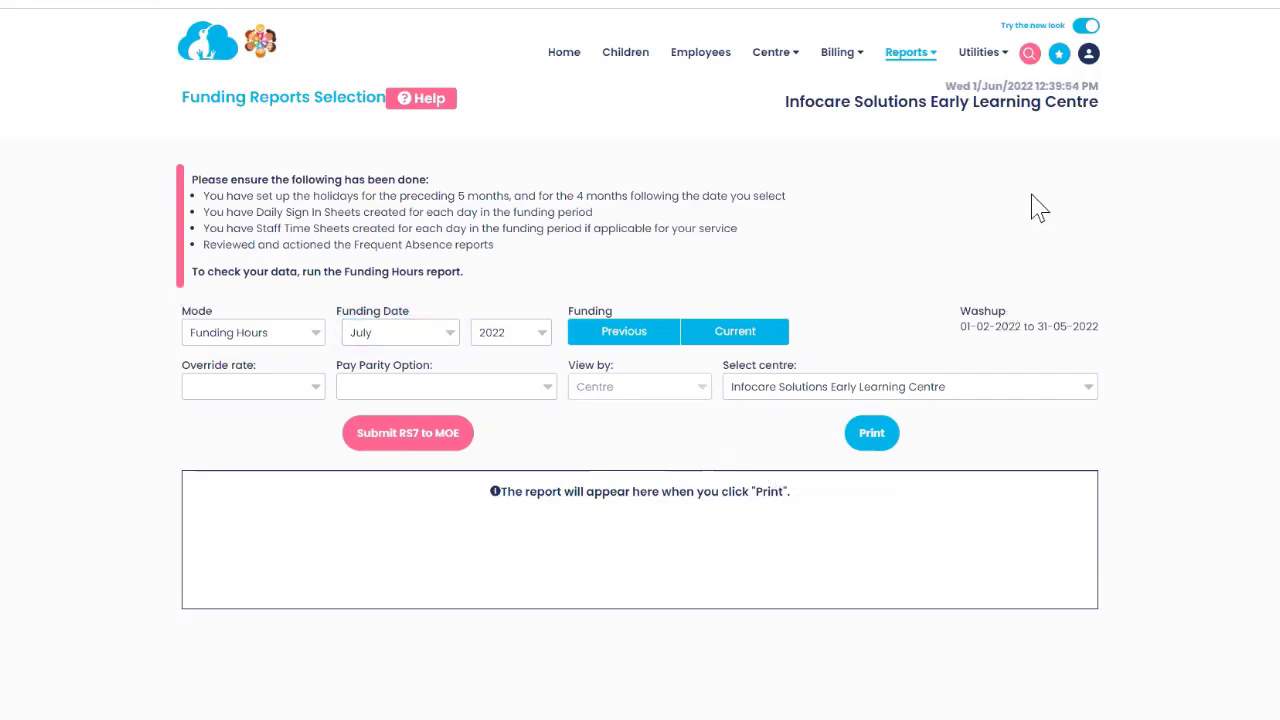
View the new RS7Return 20153 2022Jul file in File Download, then return to the list.
click(982, 58)
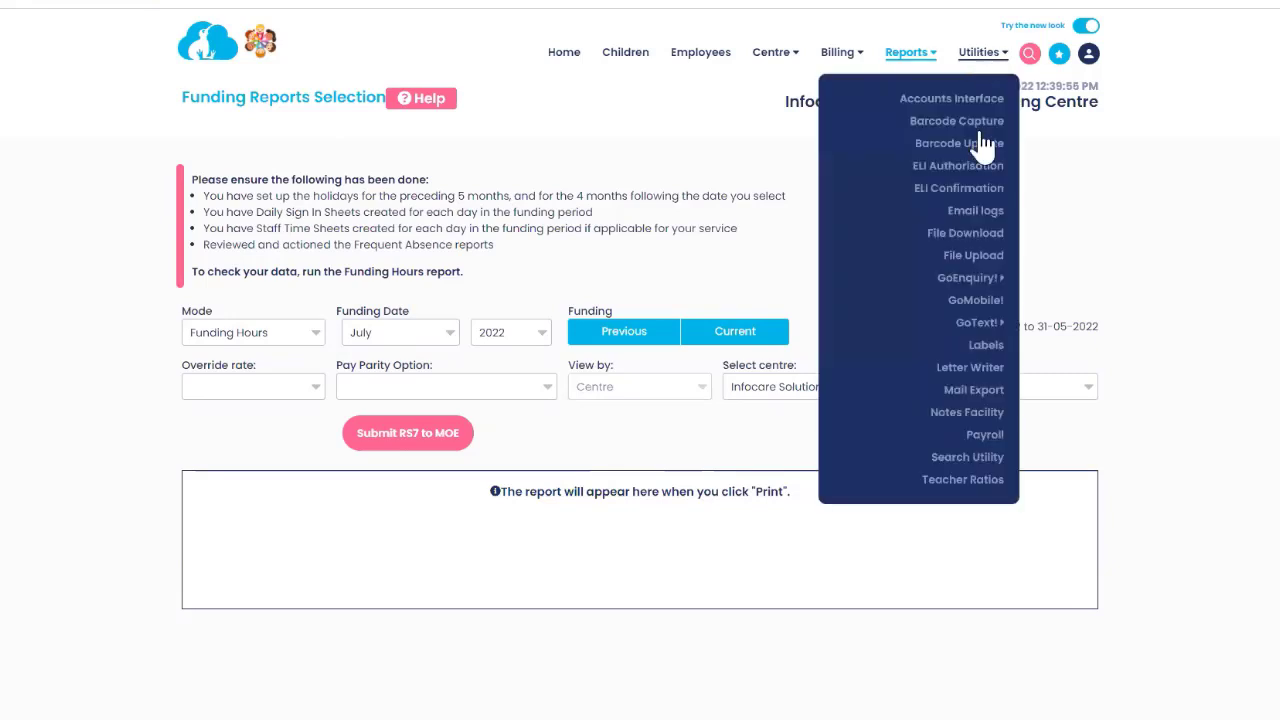
click(964, 234)
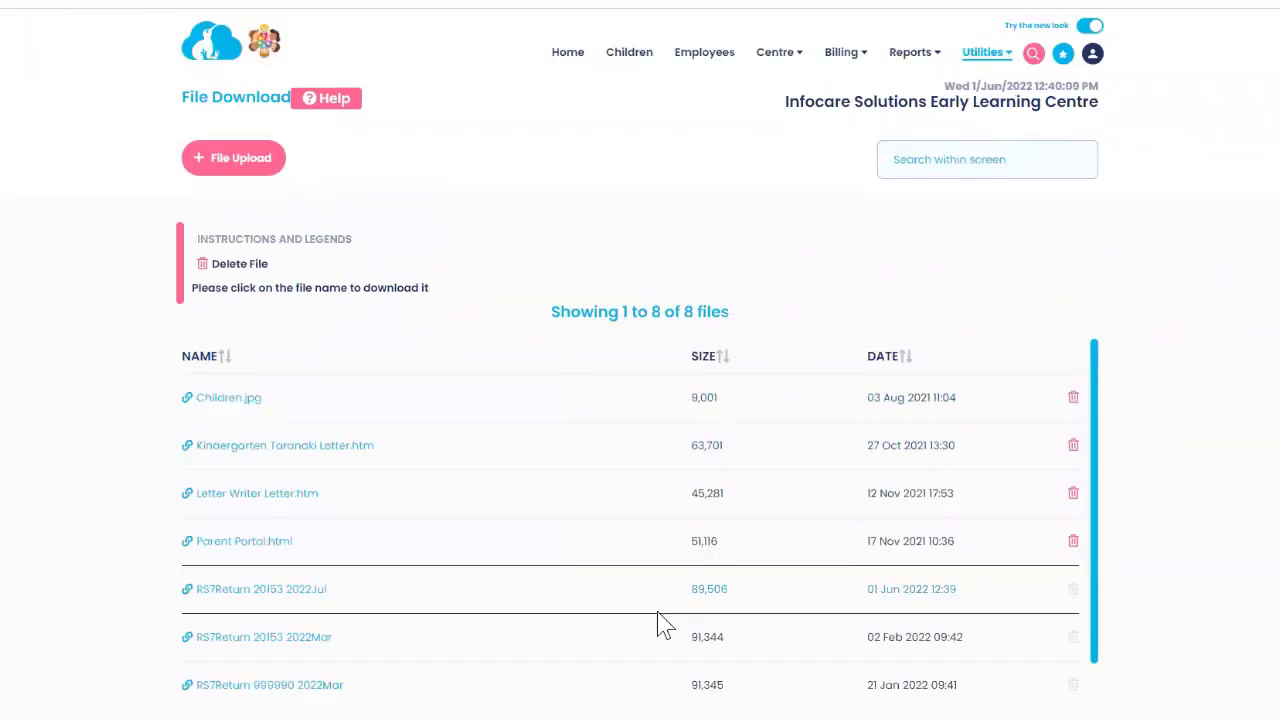
scroll(665, 625, down, 1)
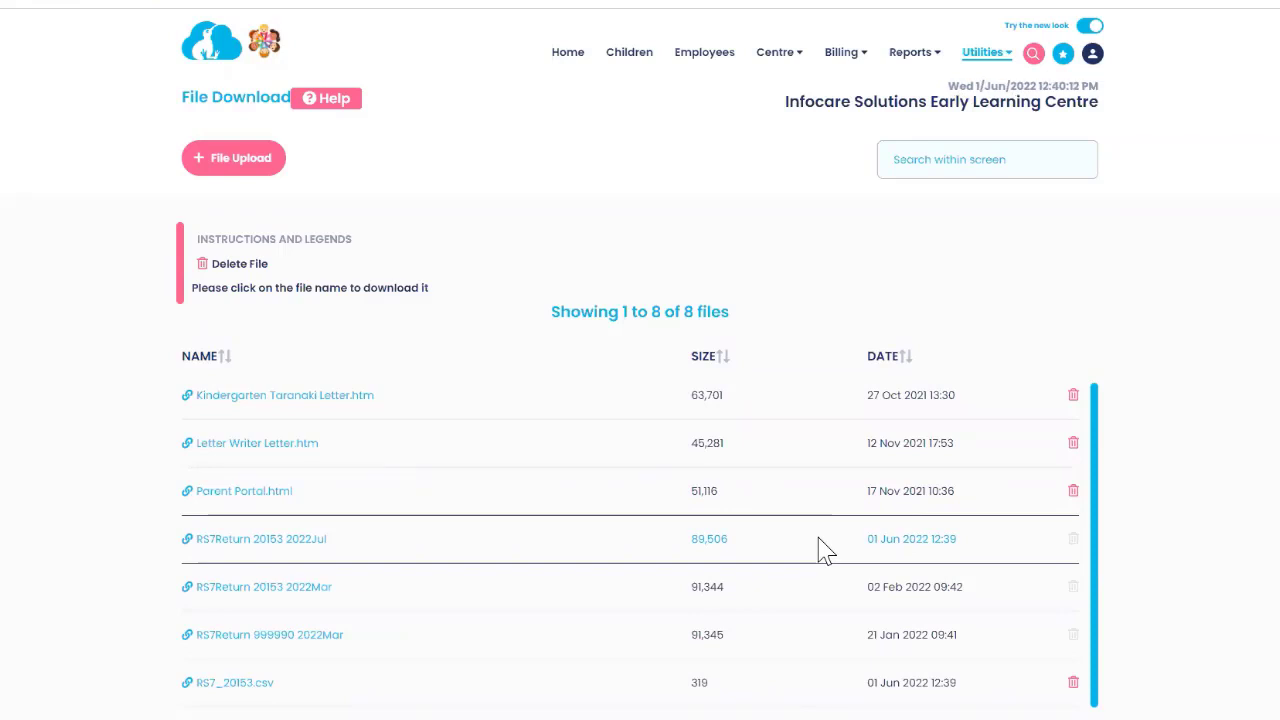
click(411, 550)
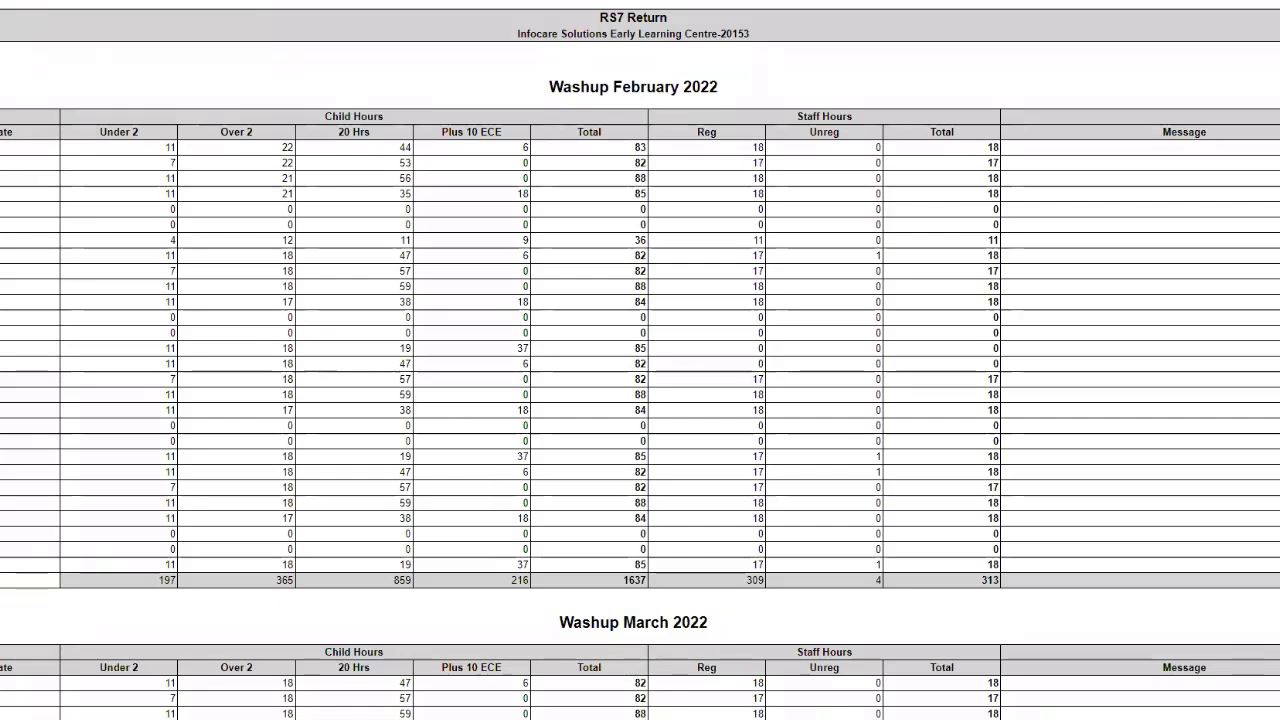
key(alt+Left)
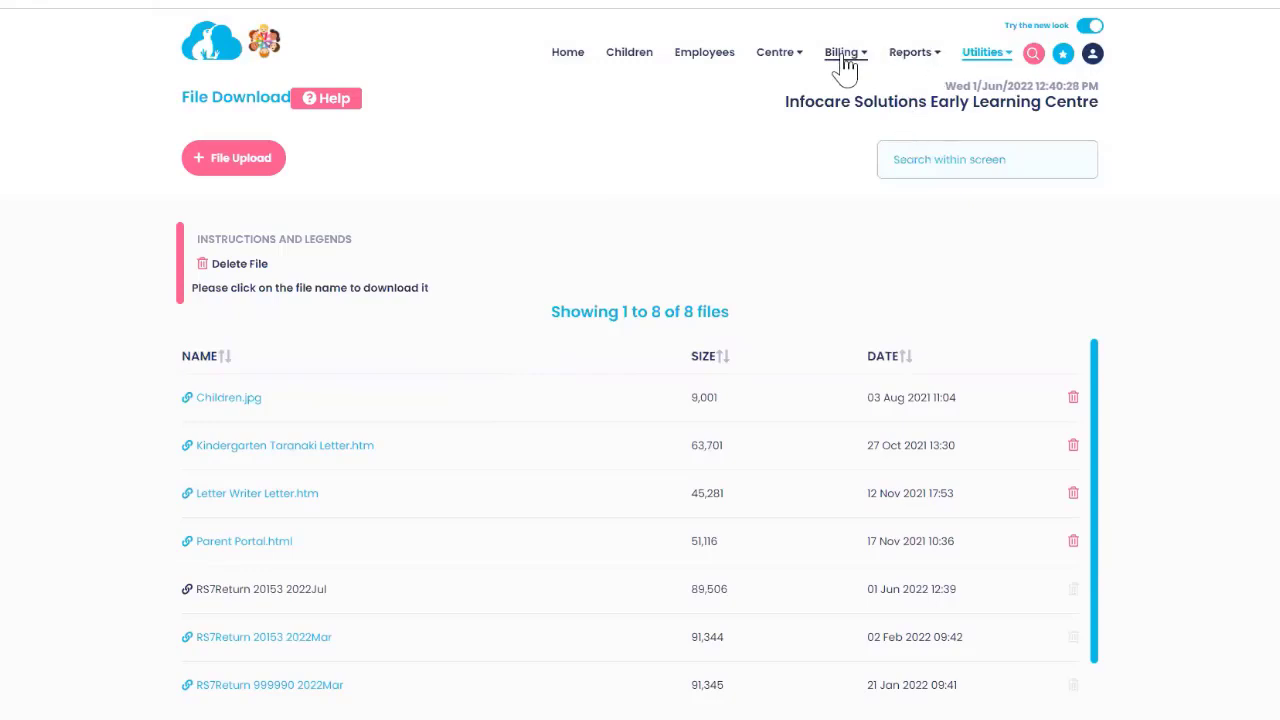
Generate the RS7-mode report for the 01-02-2022 to 31-05-2022 washup and send it to print.
click(903, 55)
mouse_move(895, 212)
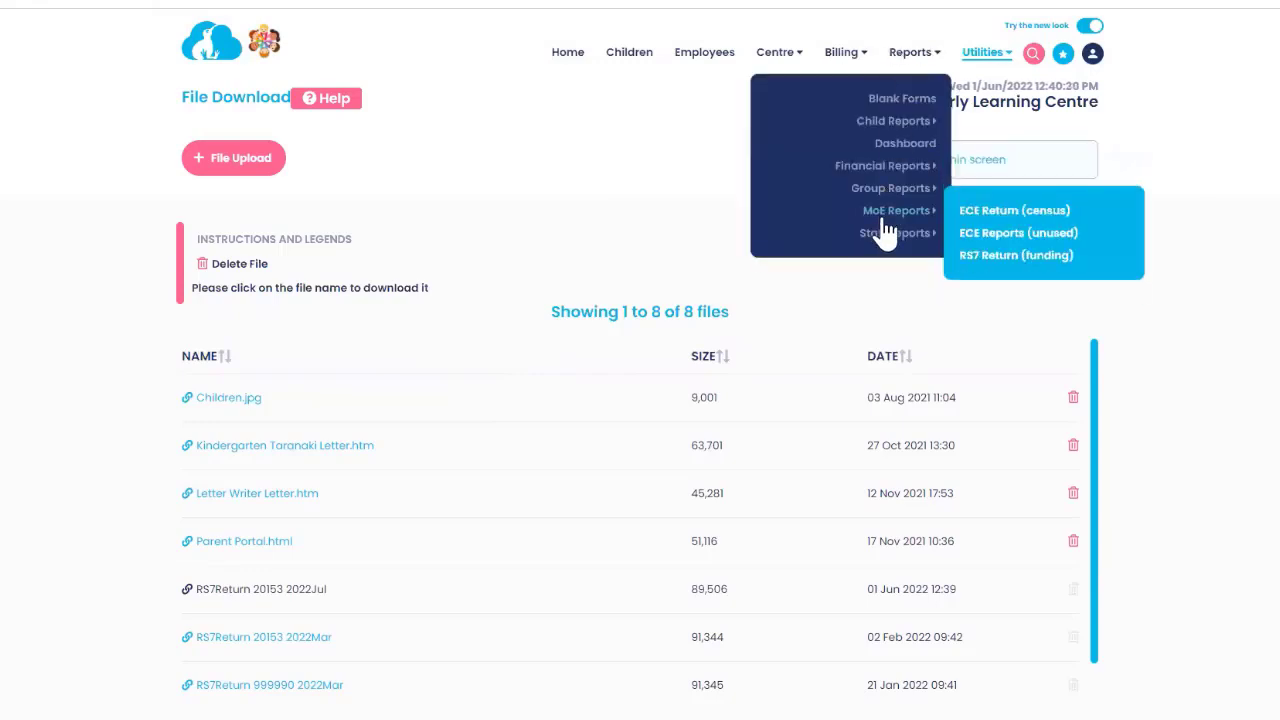
click(980, 258)
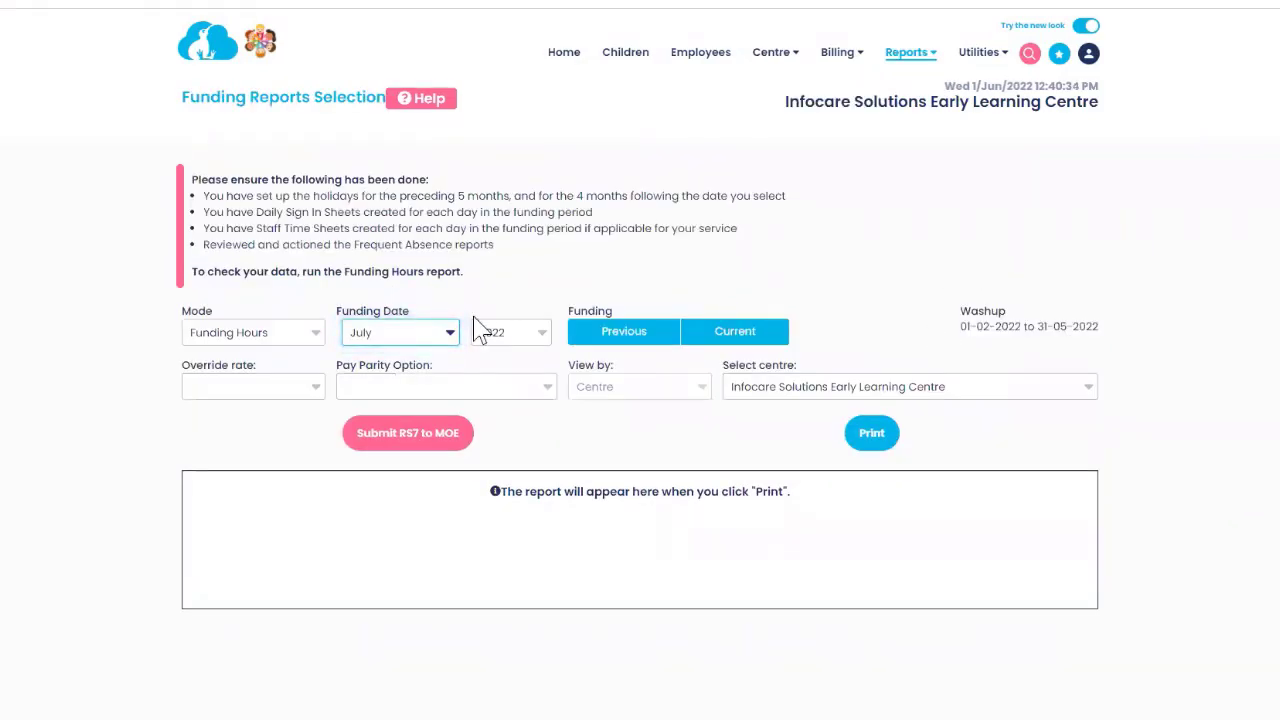
click(265, 338)
click(216, 412)
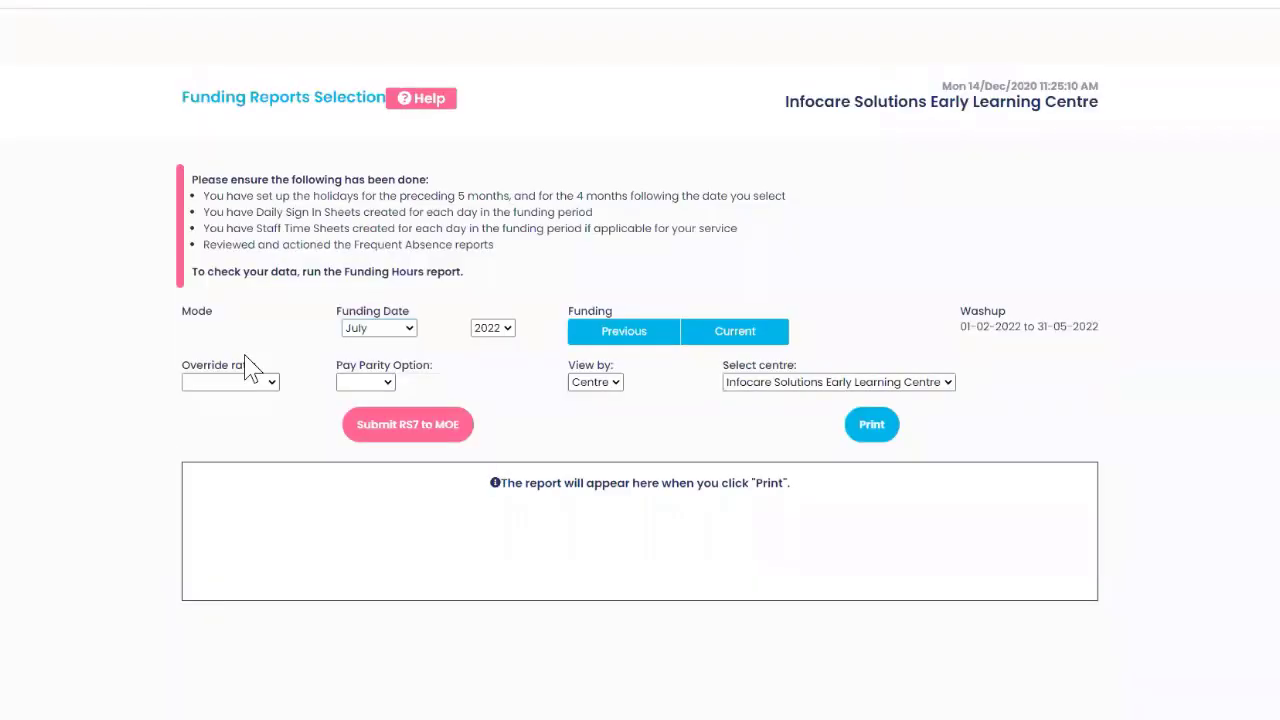
click(871, 436)
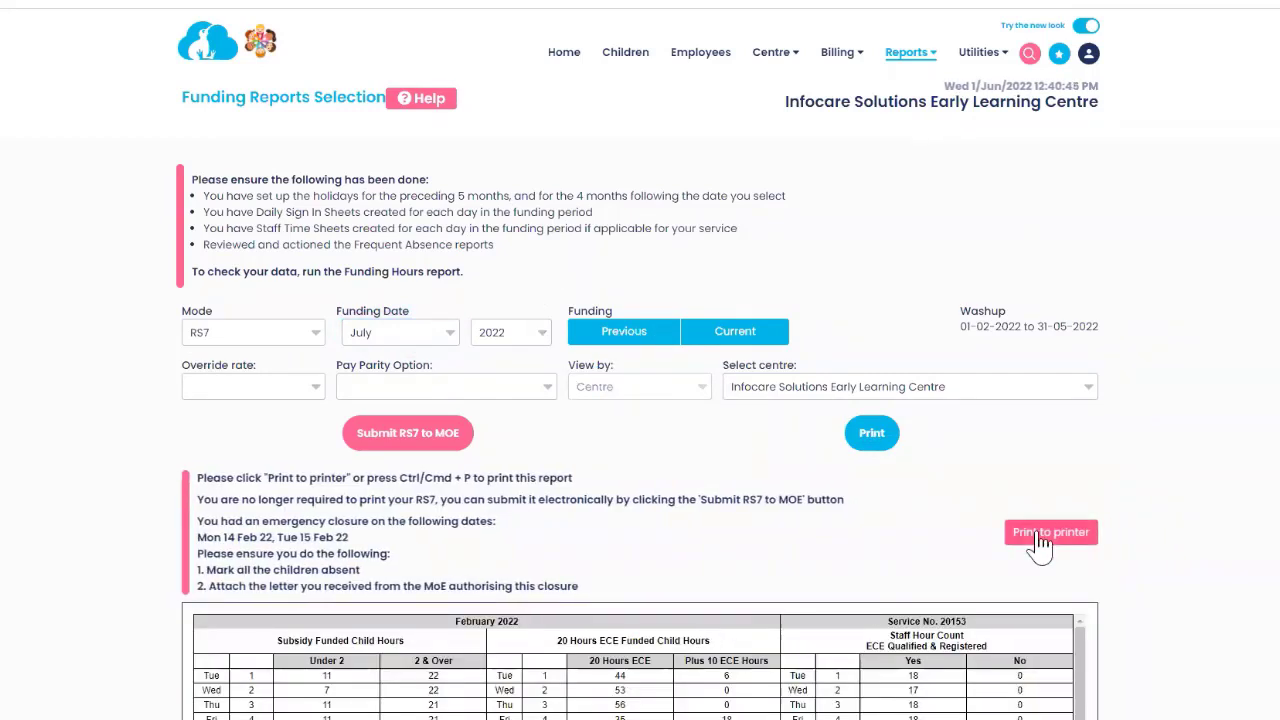
click(1043, 533)
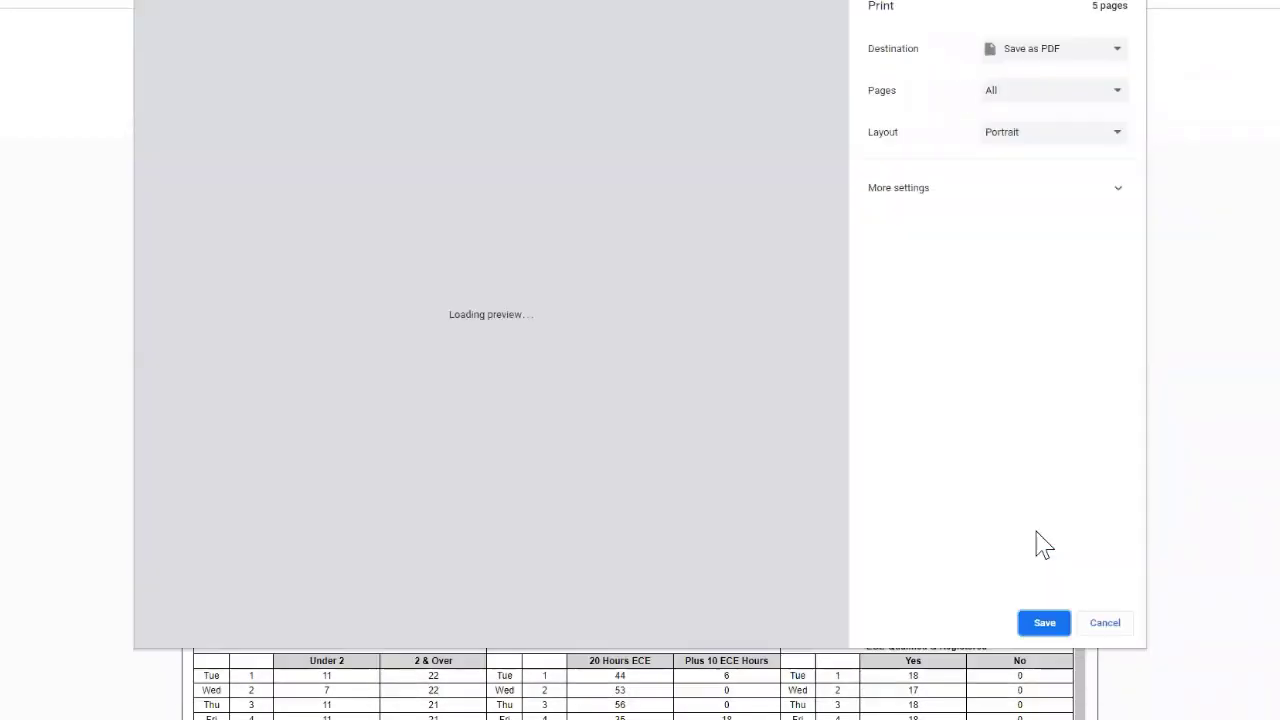